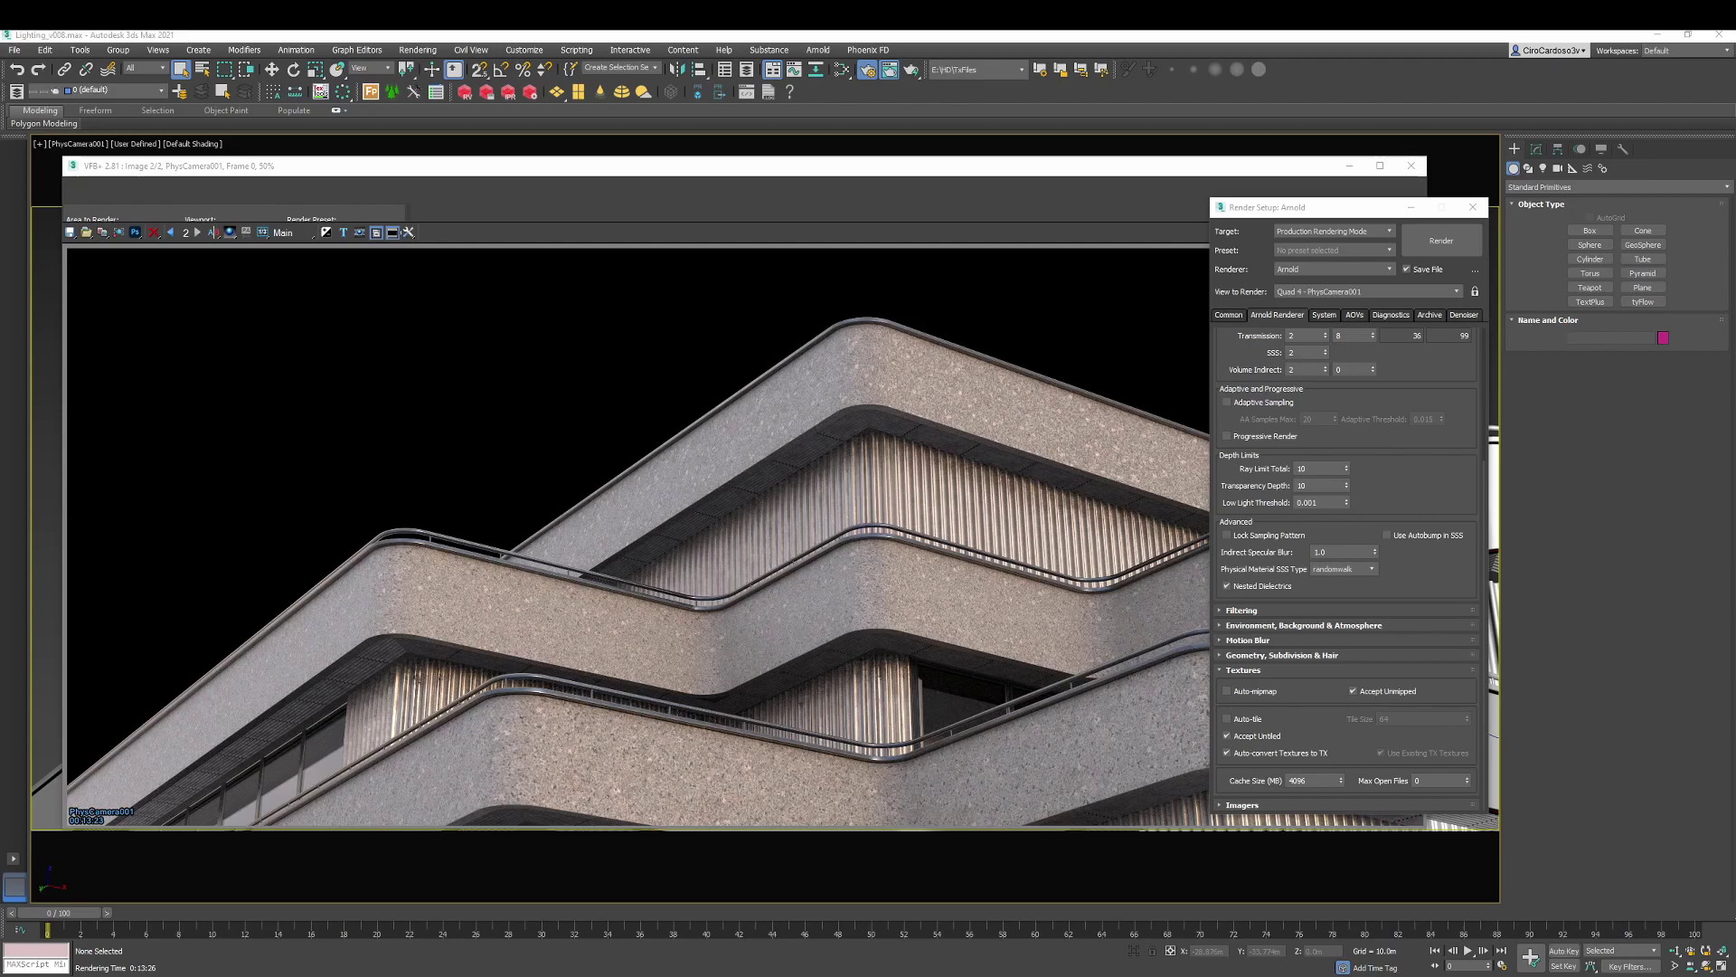
Turn off Auto-convert Textures to TX in Arnold's Textures settings.
left_click(1253, 752)
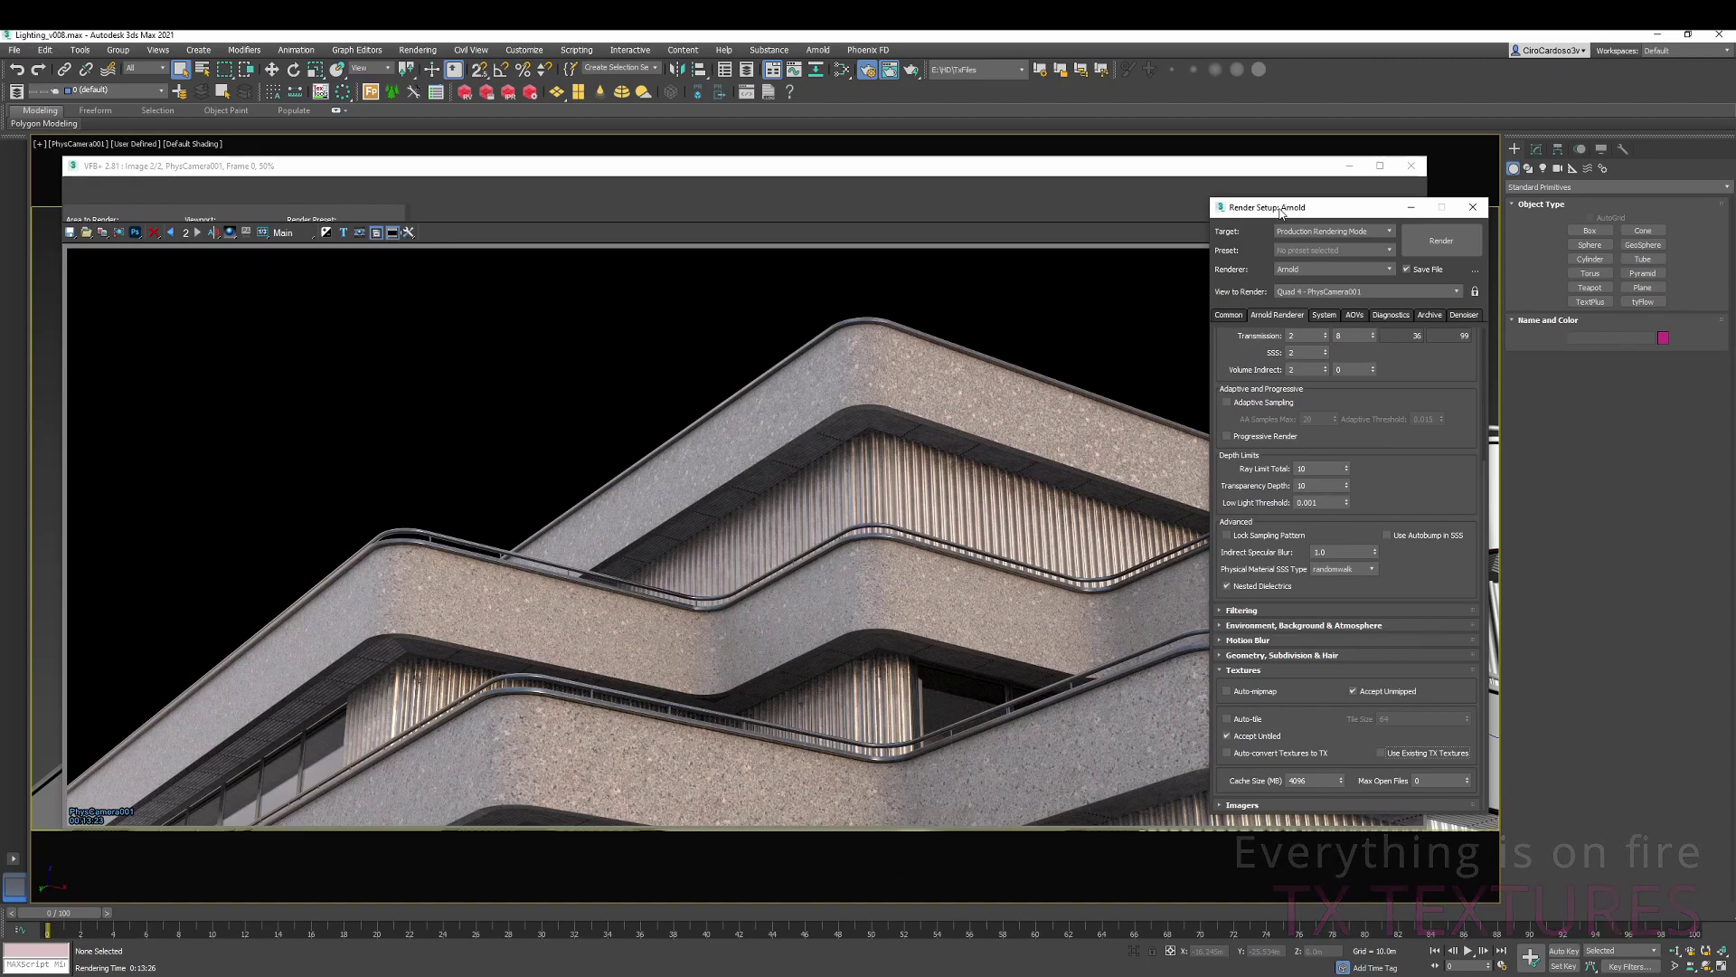
left_click_drag(1281, 211, 1283, 224)
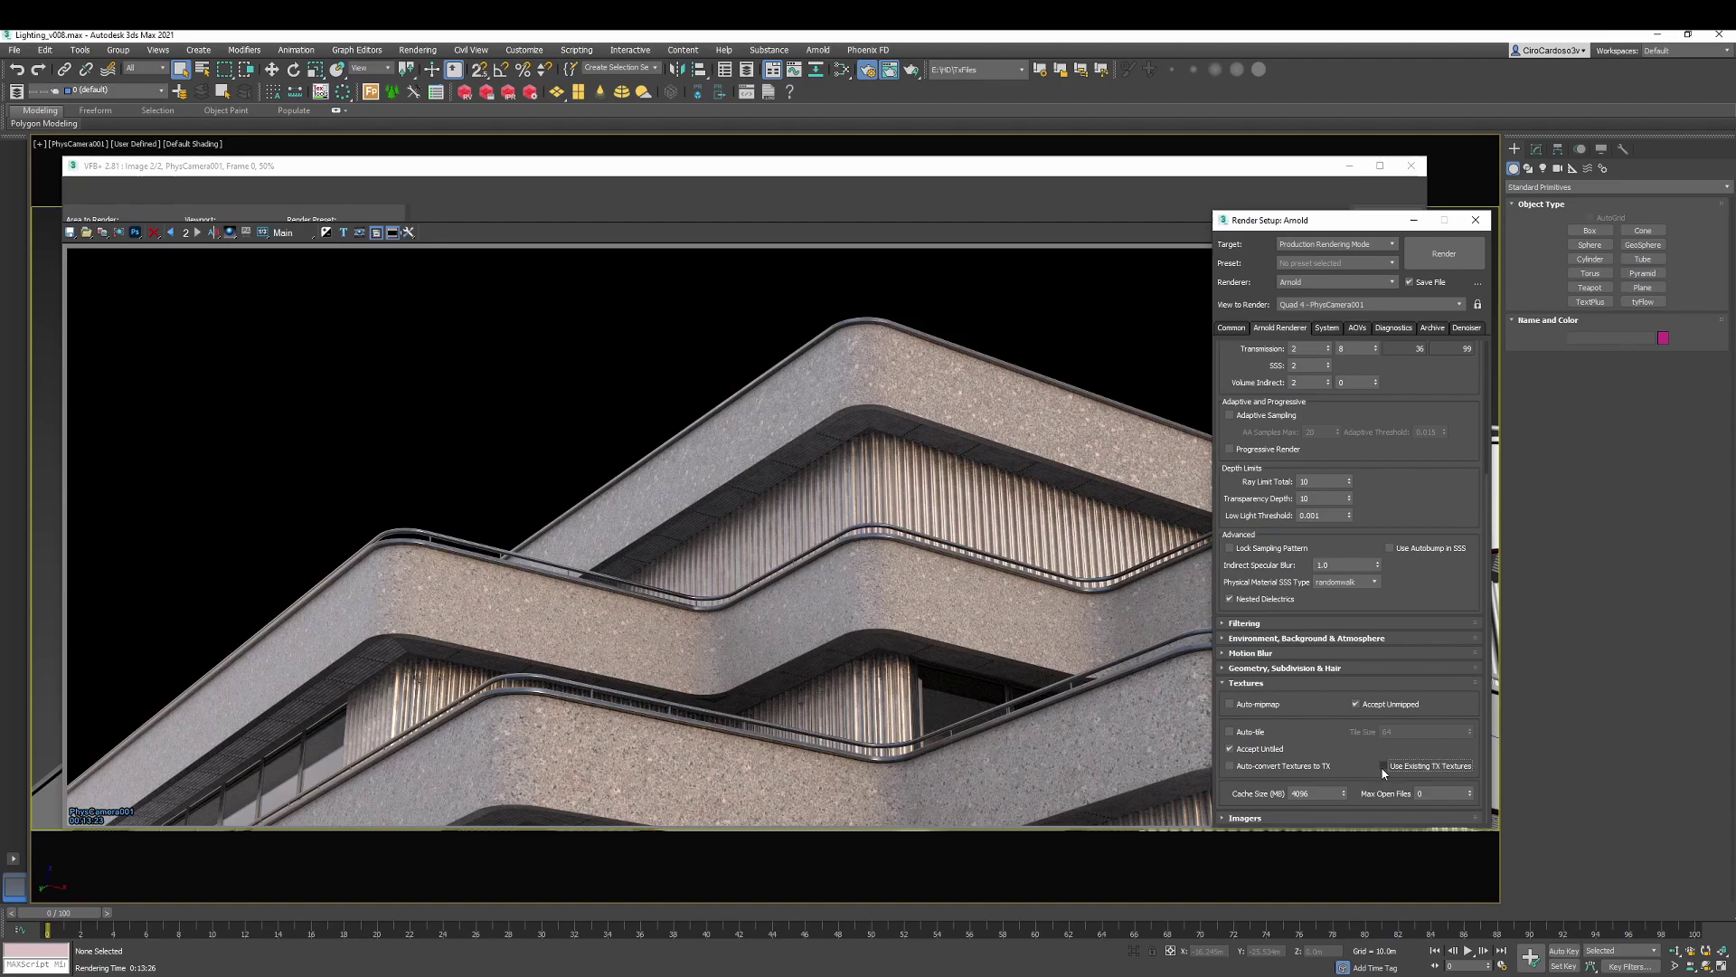
Enable Use Existing TX Textures, compare Auto-convert to TX on and off, leave it off, then switch to the Maketx docs.
left_click(1383, 767)
left_click(1229, 766)
left_click(1246, 766)
left_click(1232, 766)
key("space")
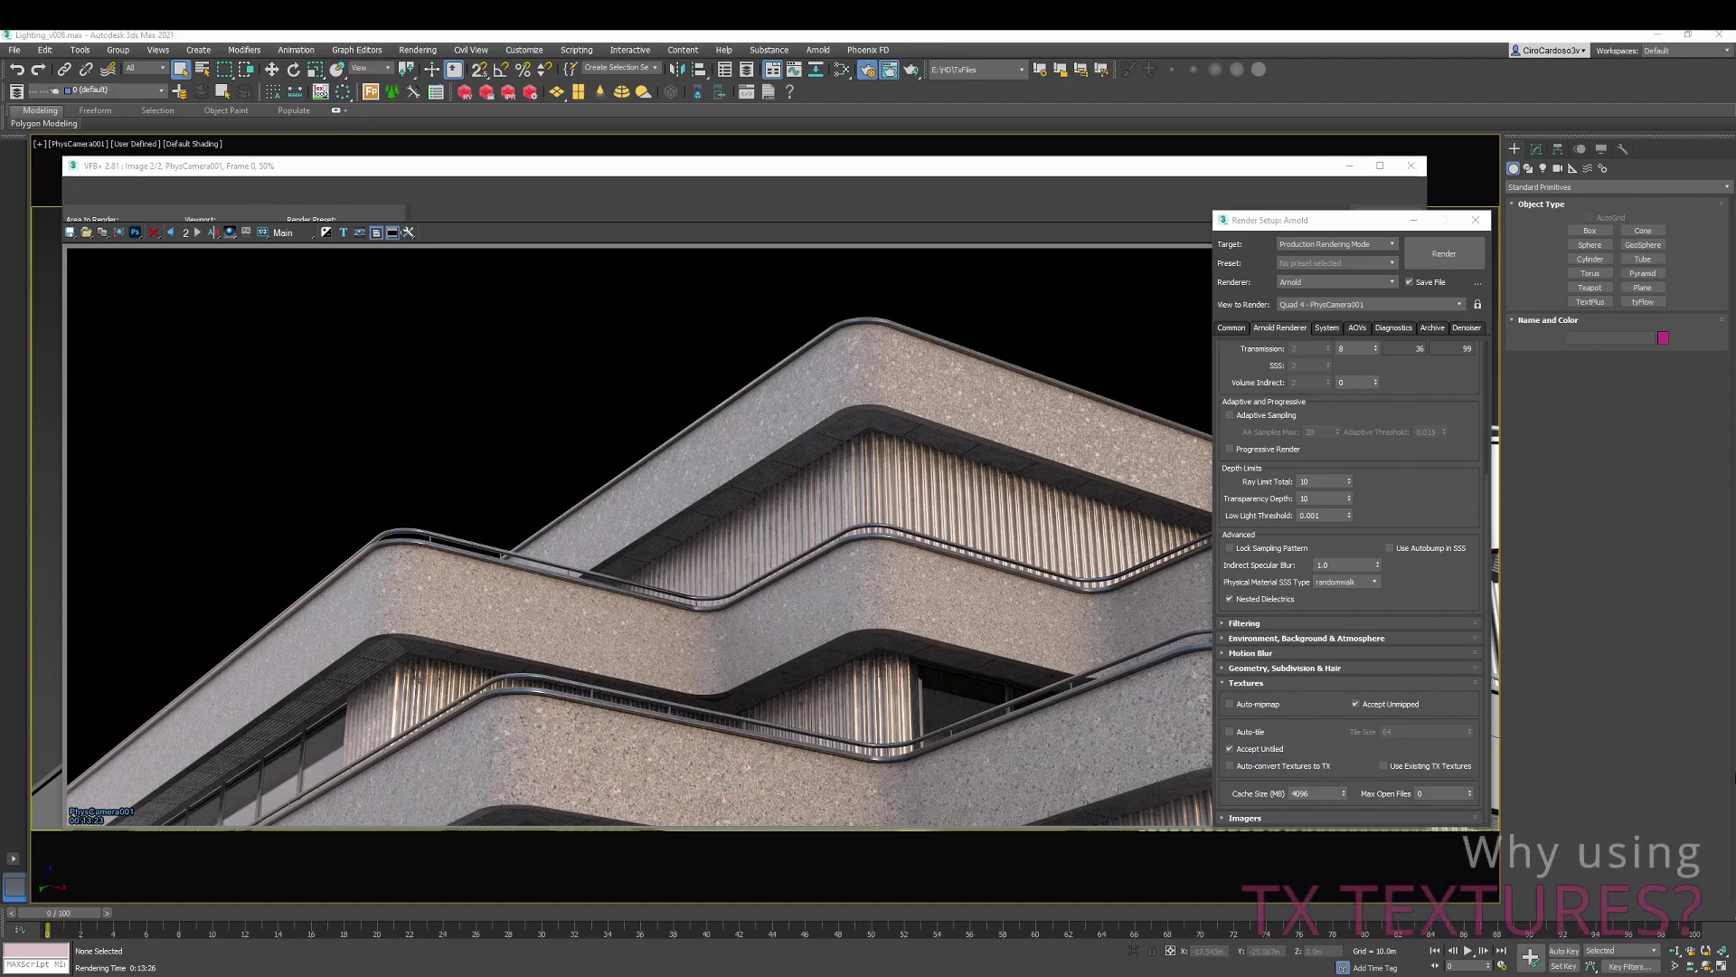
key("alt+Tab")
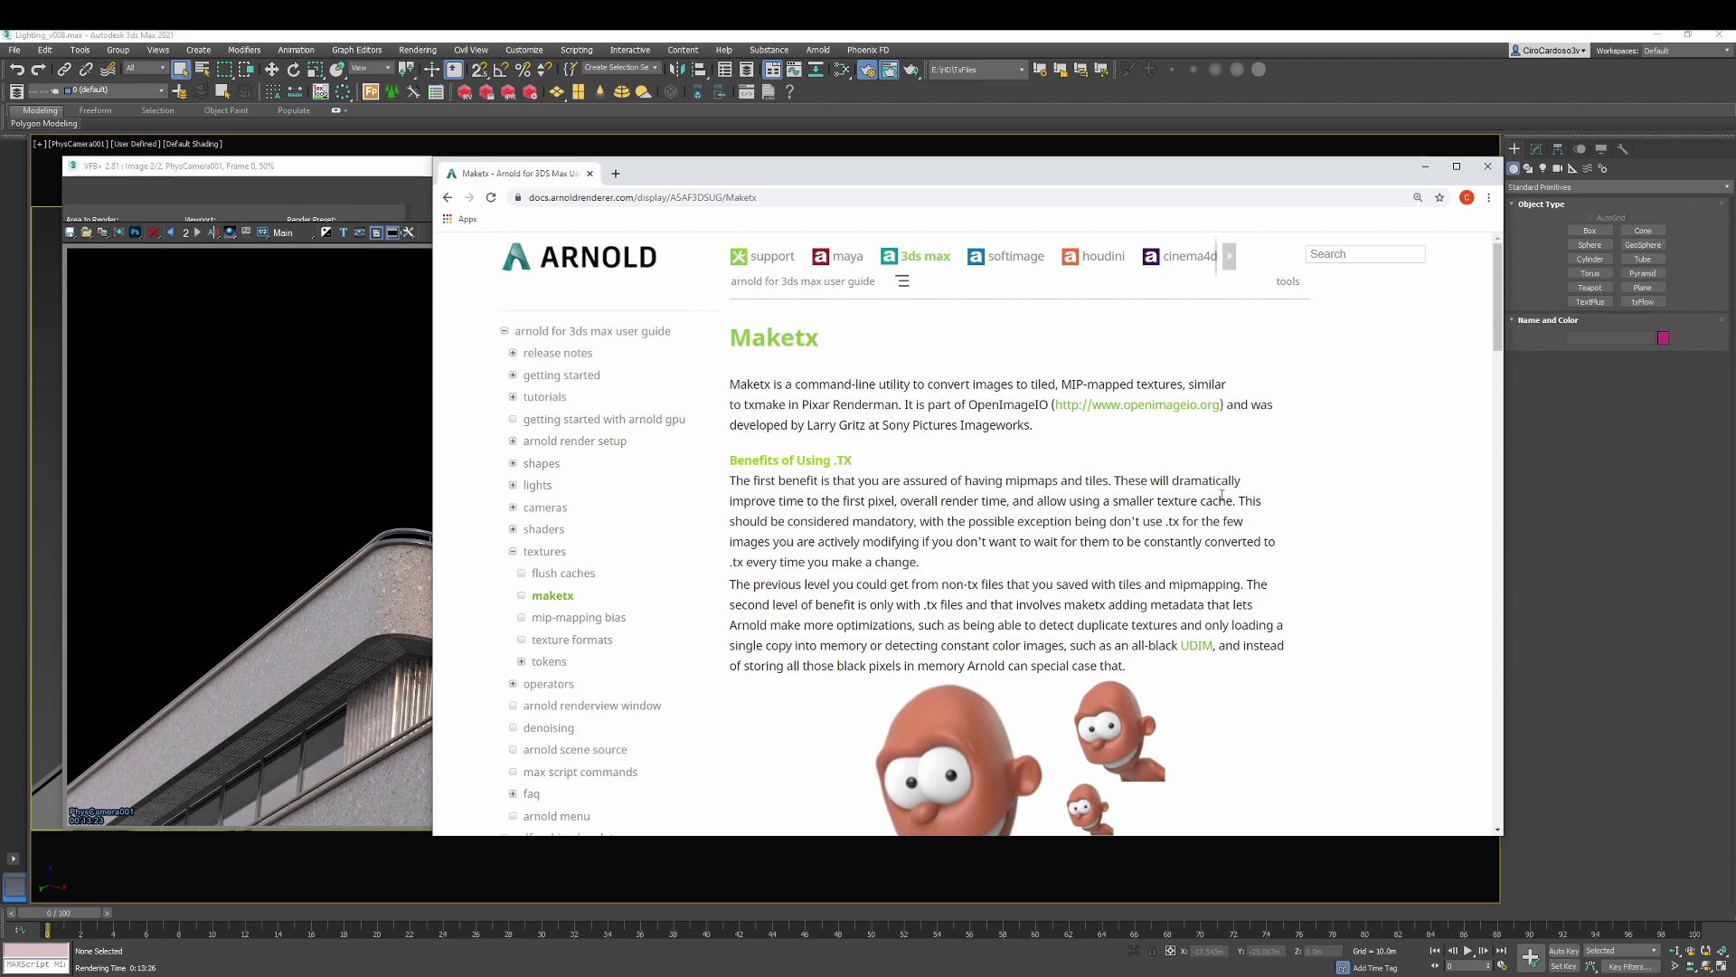
Scroll the Maketx page and highlight 'improve time to the first pixel' in the benefits paragraph.
scroll(915, 465, "down", 1)
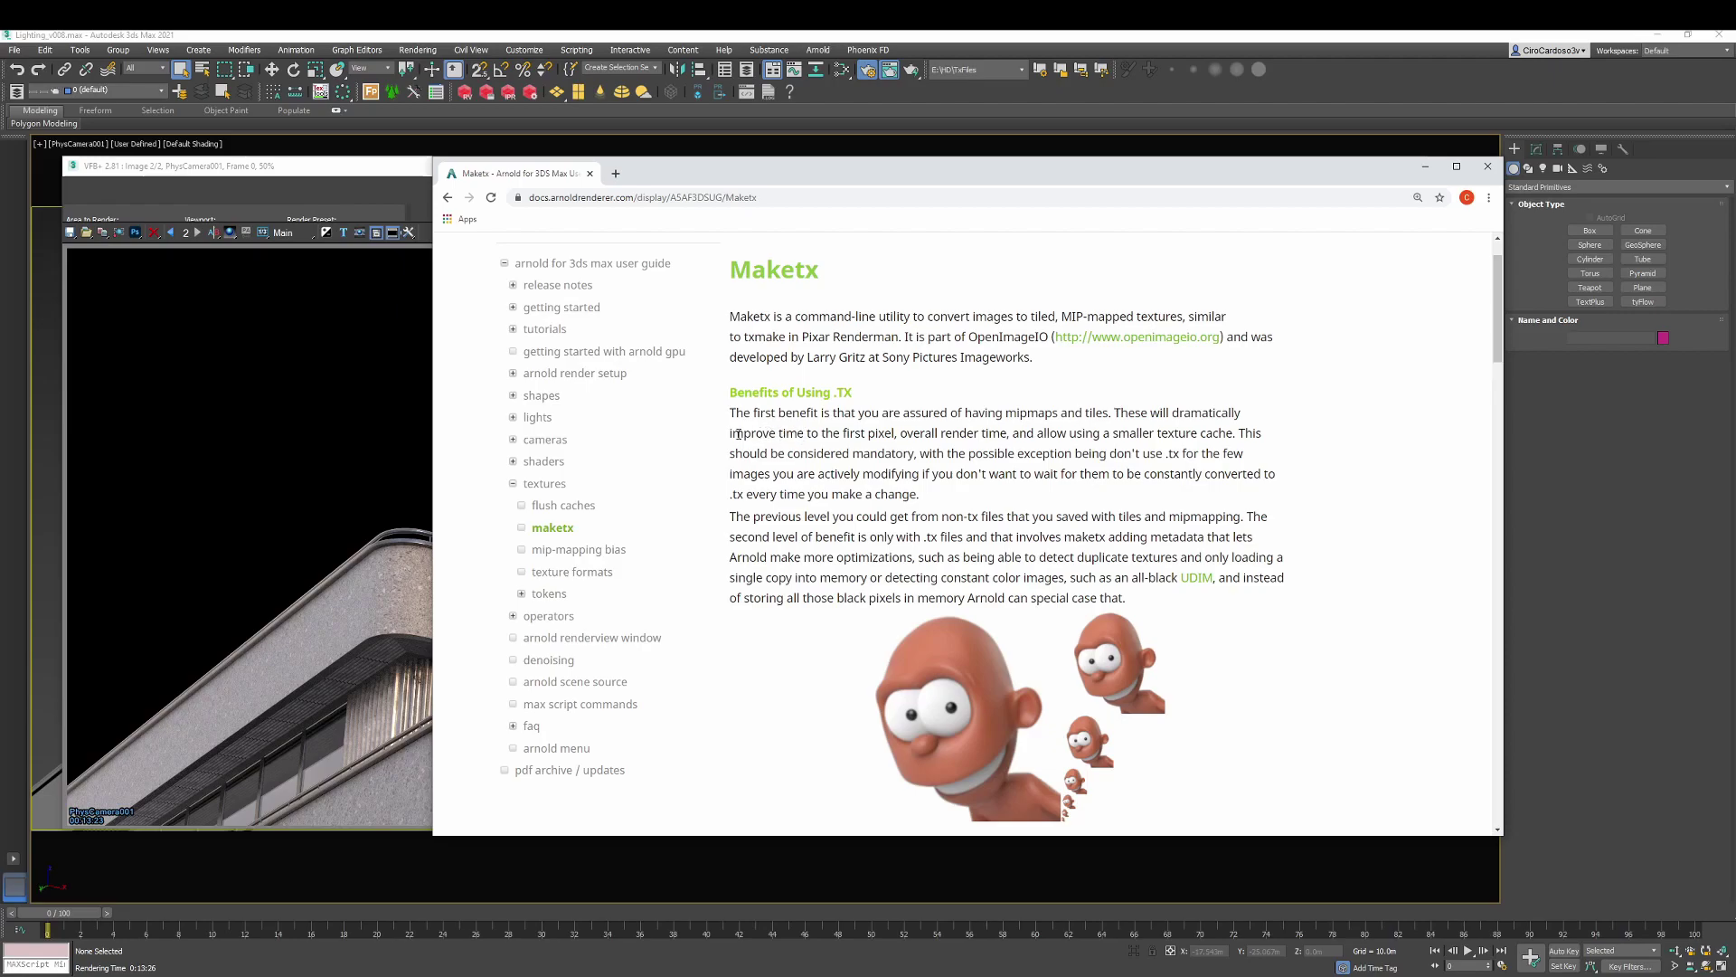
left_click_drag(731, 434, 896, 434)
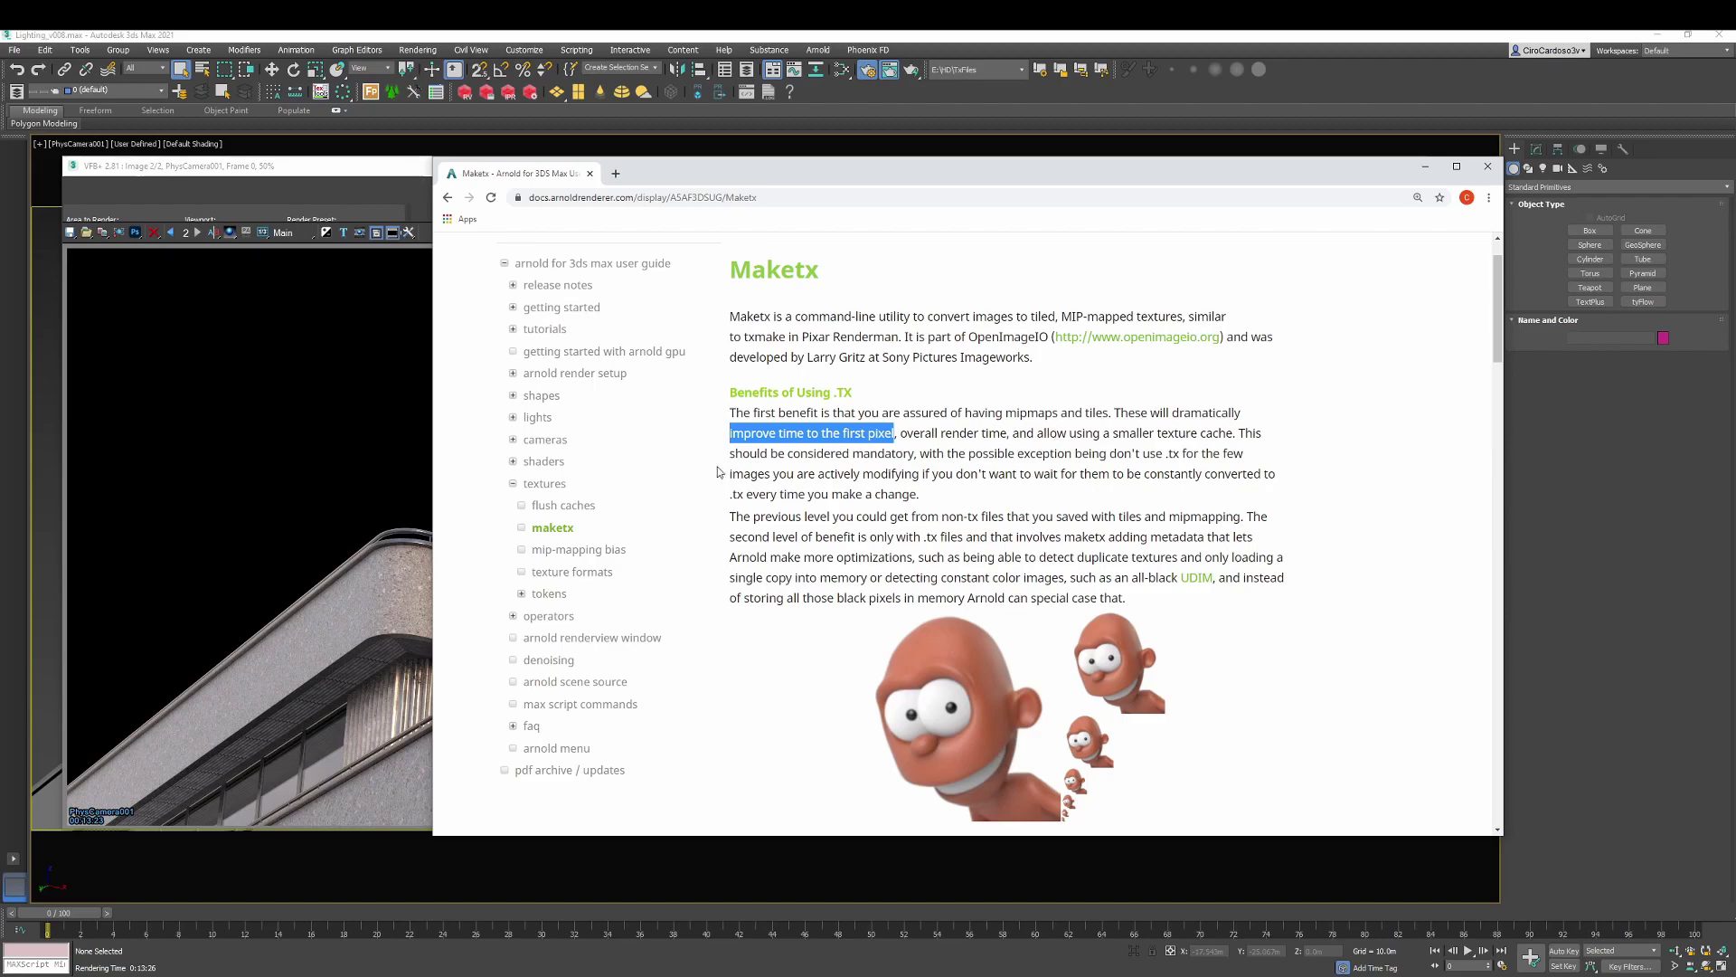
Highlight 'overall render time' on the Maketx page, then go back to the frame buffer's first stored render.
left_click(956, 447)
left_click_drag(901, 435, 1010, 435)
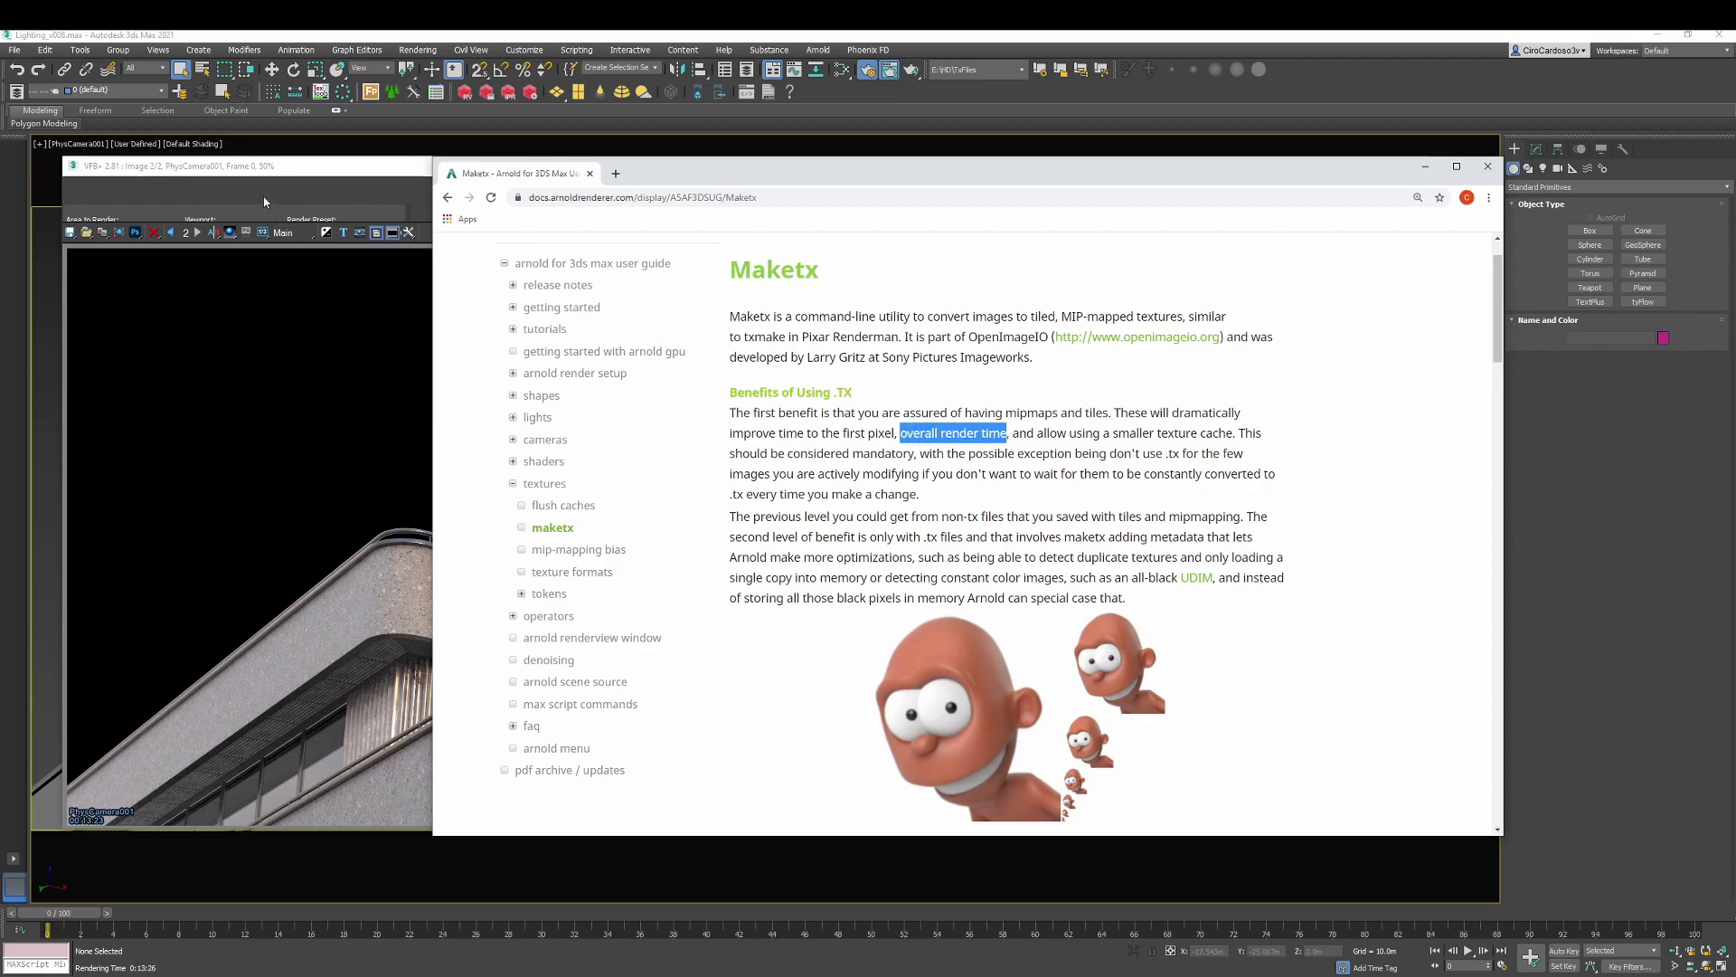
left_click(170, 232)
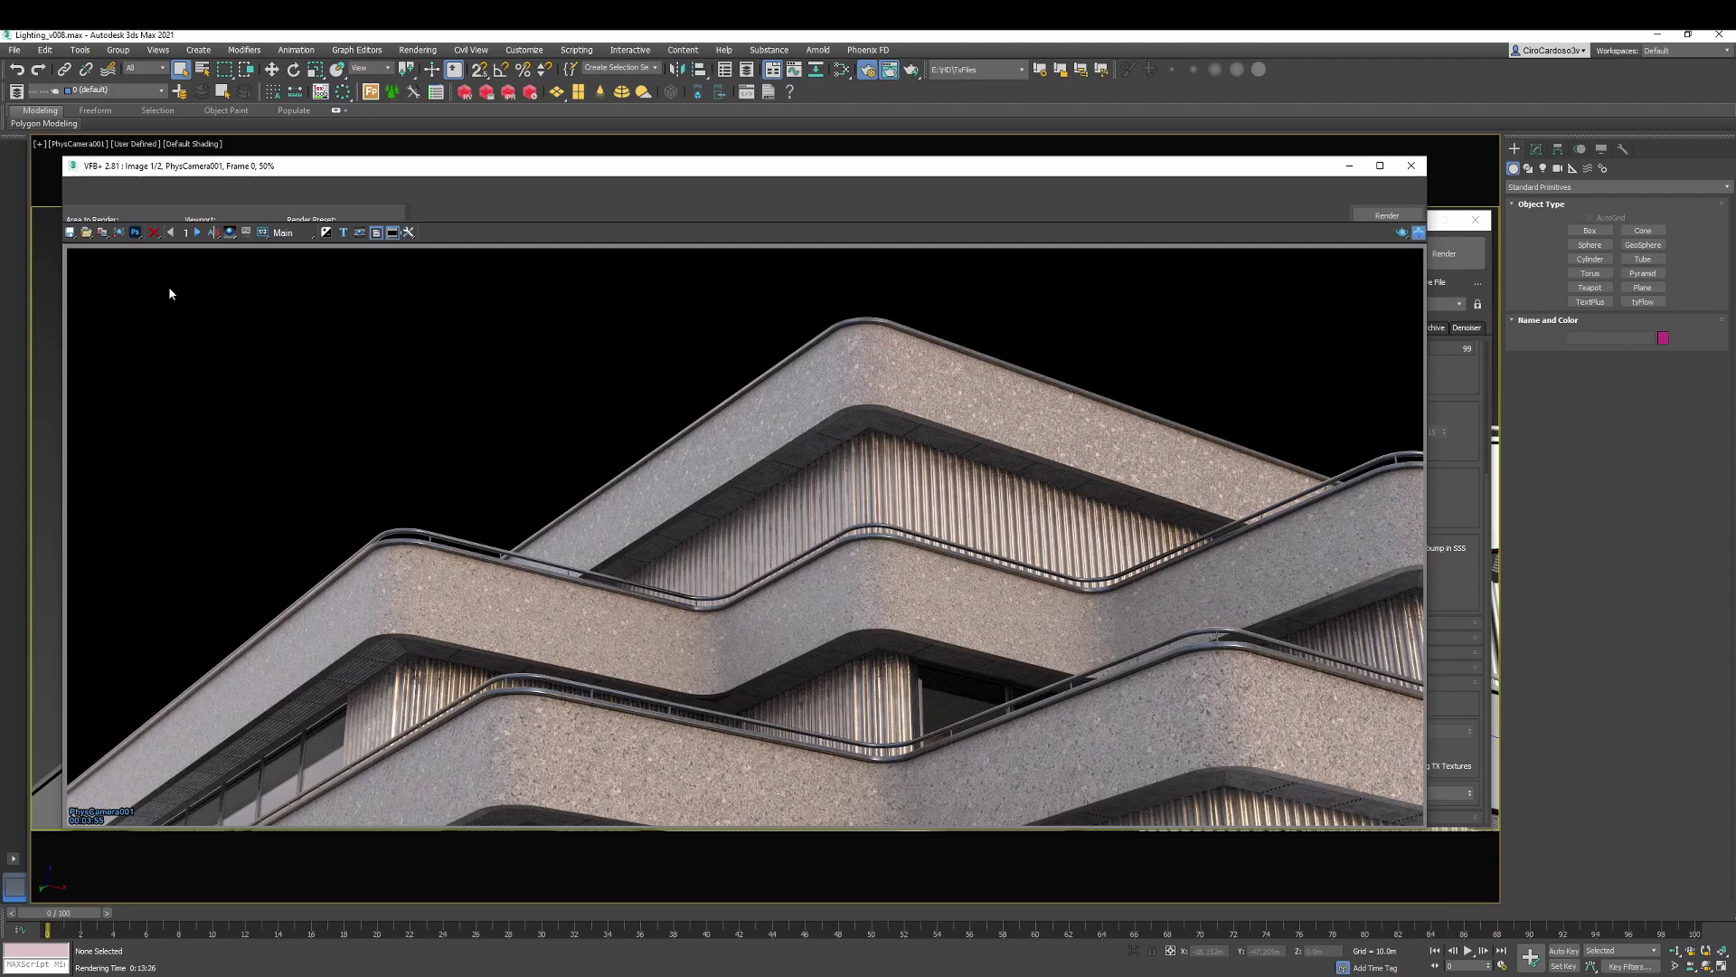
Switch the frame buffer from image 1/2 to image 2/2 to compare the renders.
left_click(198, 233)
Enable Use Existing TX Textures and Auto-convert Textures to TX, keeping the 4096 MB cache size.
left_click(1443, 582)
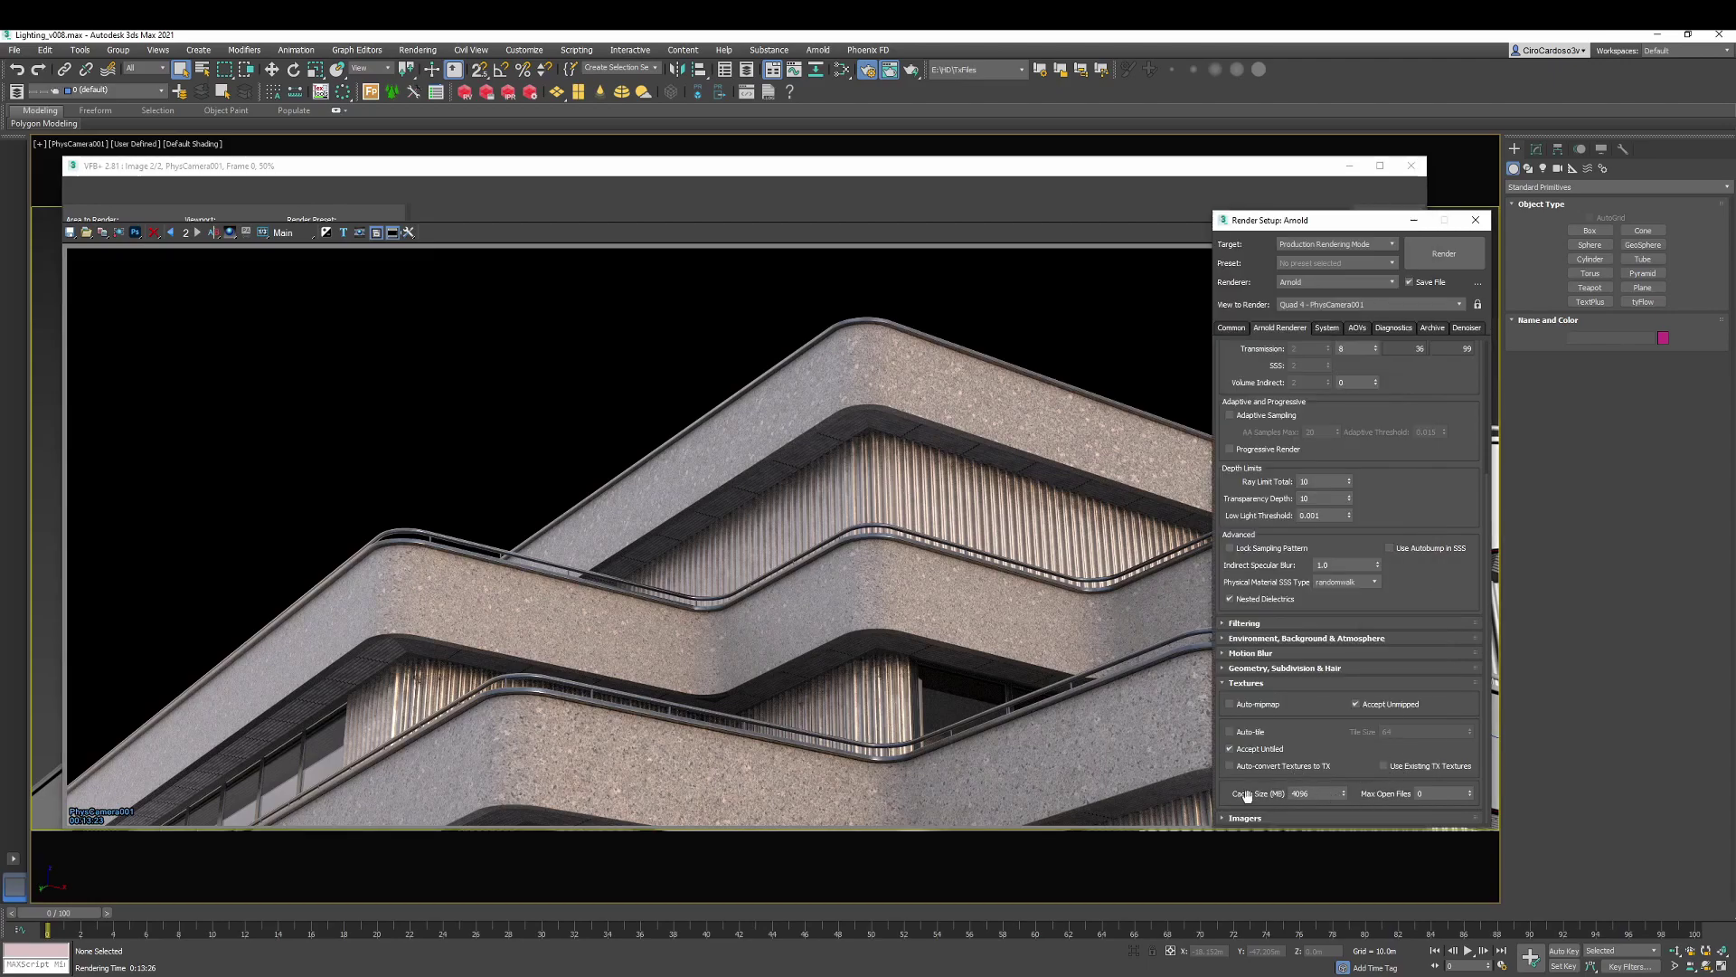
left_click_drag(1327, 793, 1253, 798)
key("Tab")
left_click(1384, 766)
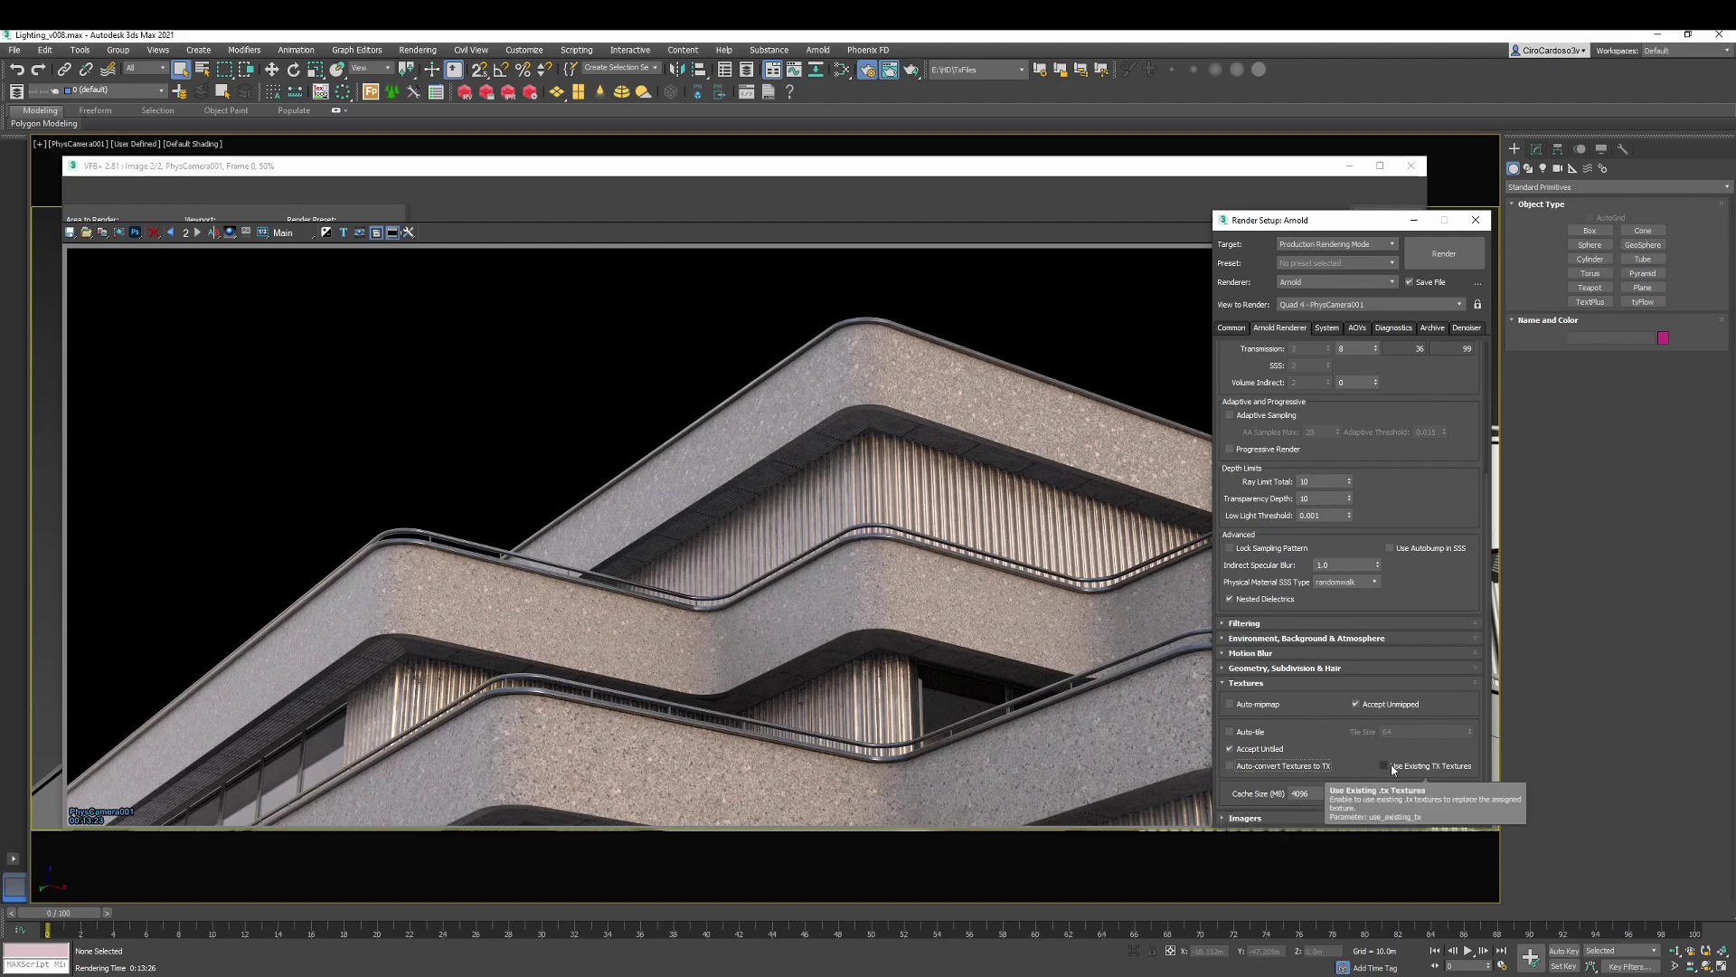
left_click(1259, 765)
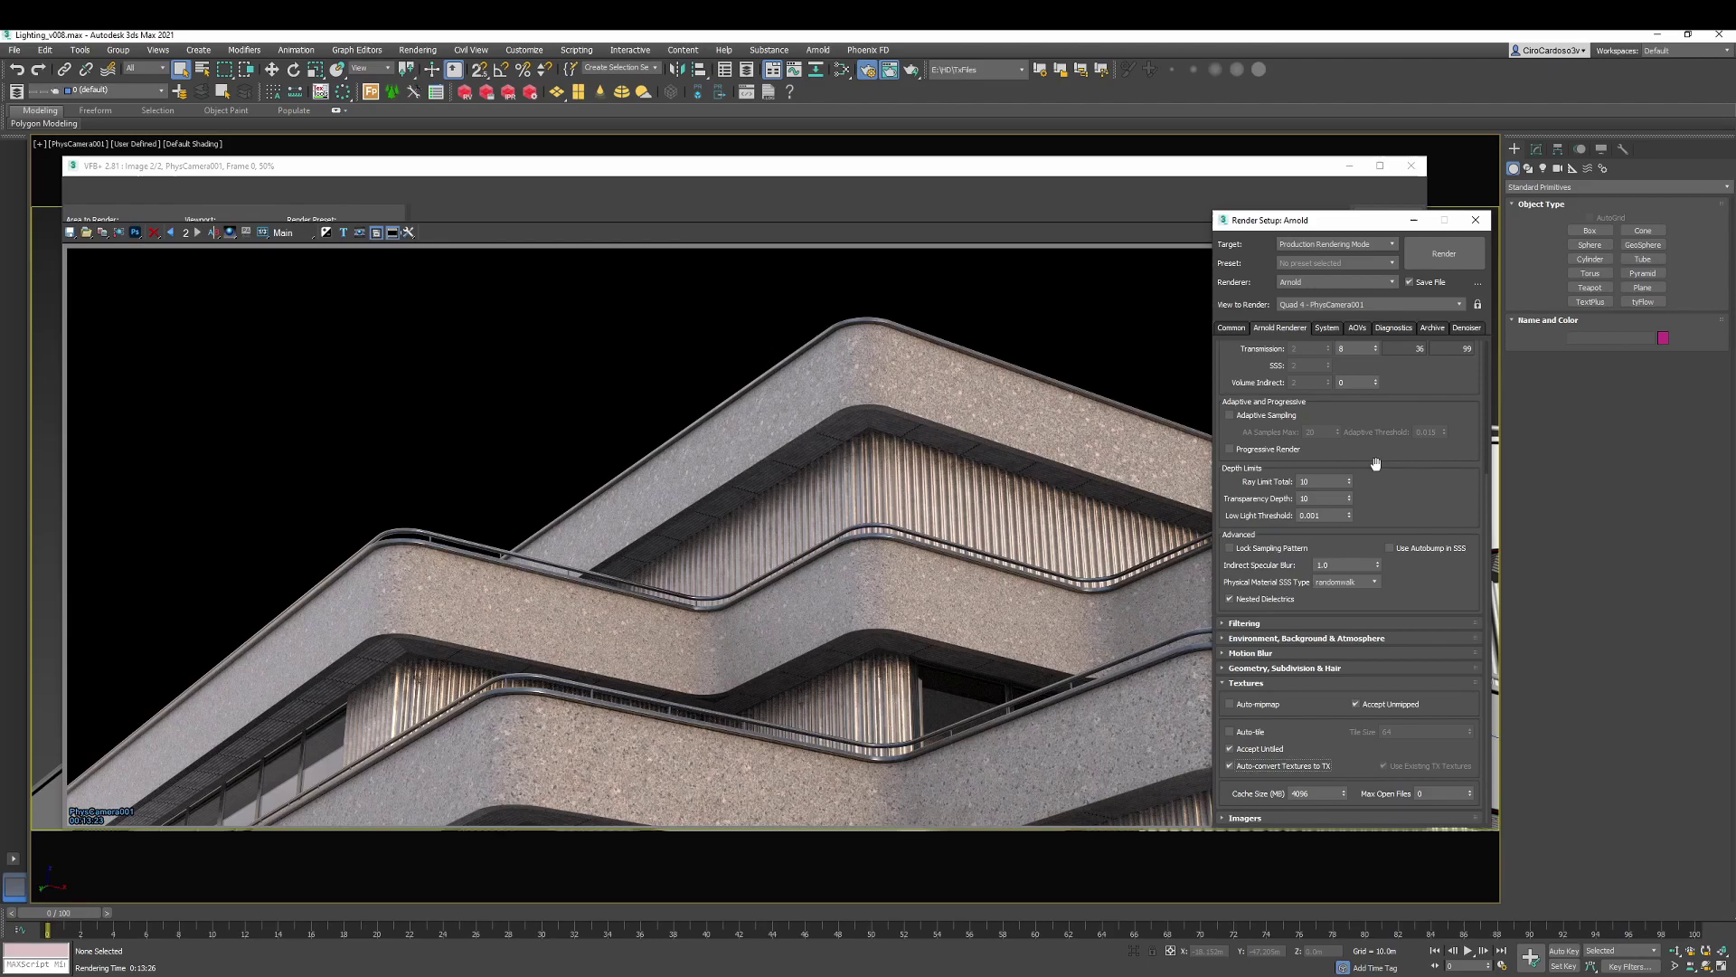
Set Arnold's render device to GPU and select the GPU Max. Texture Resolution value for editing.
left_click(1327, 329)
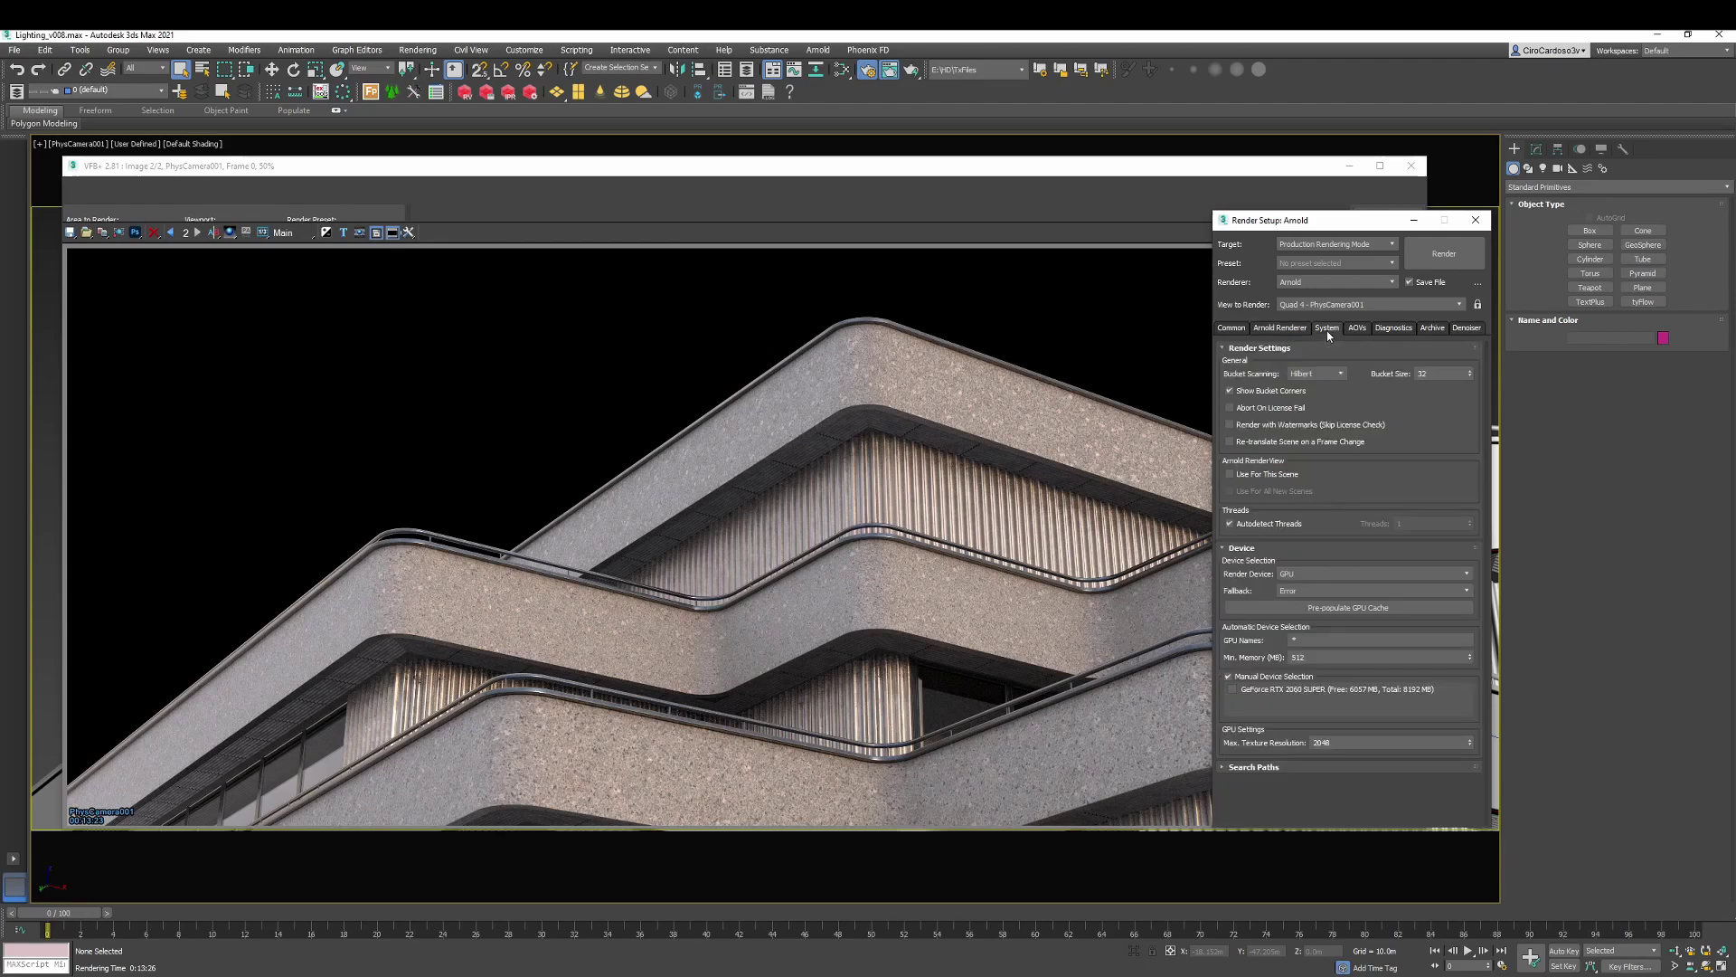
left_click(1323, 573)
left_click(1298, 586)
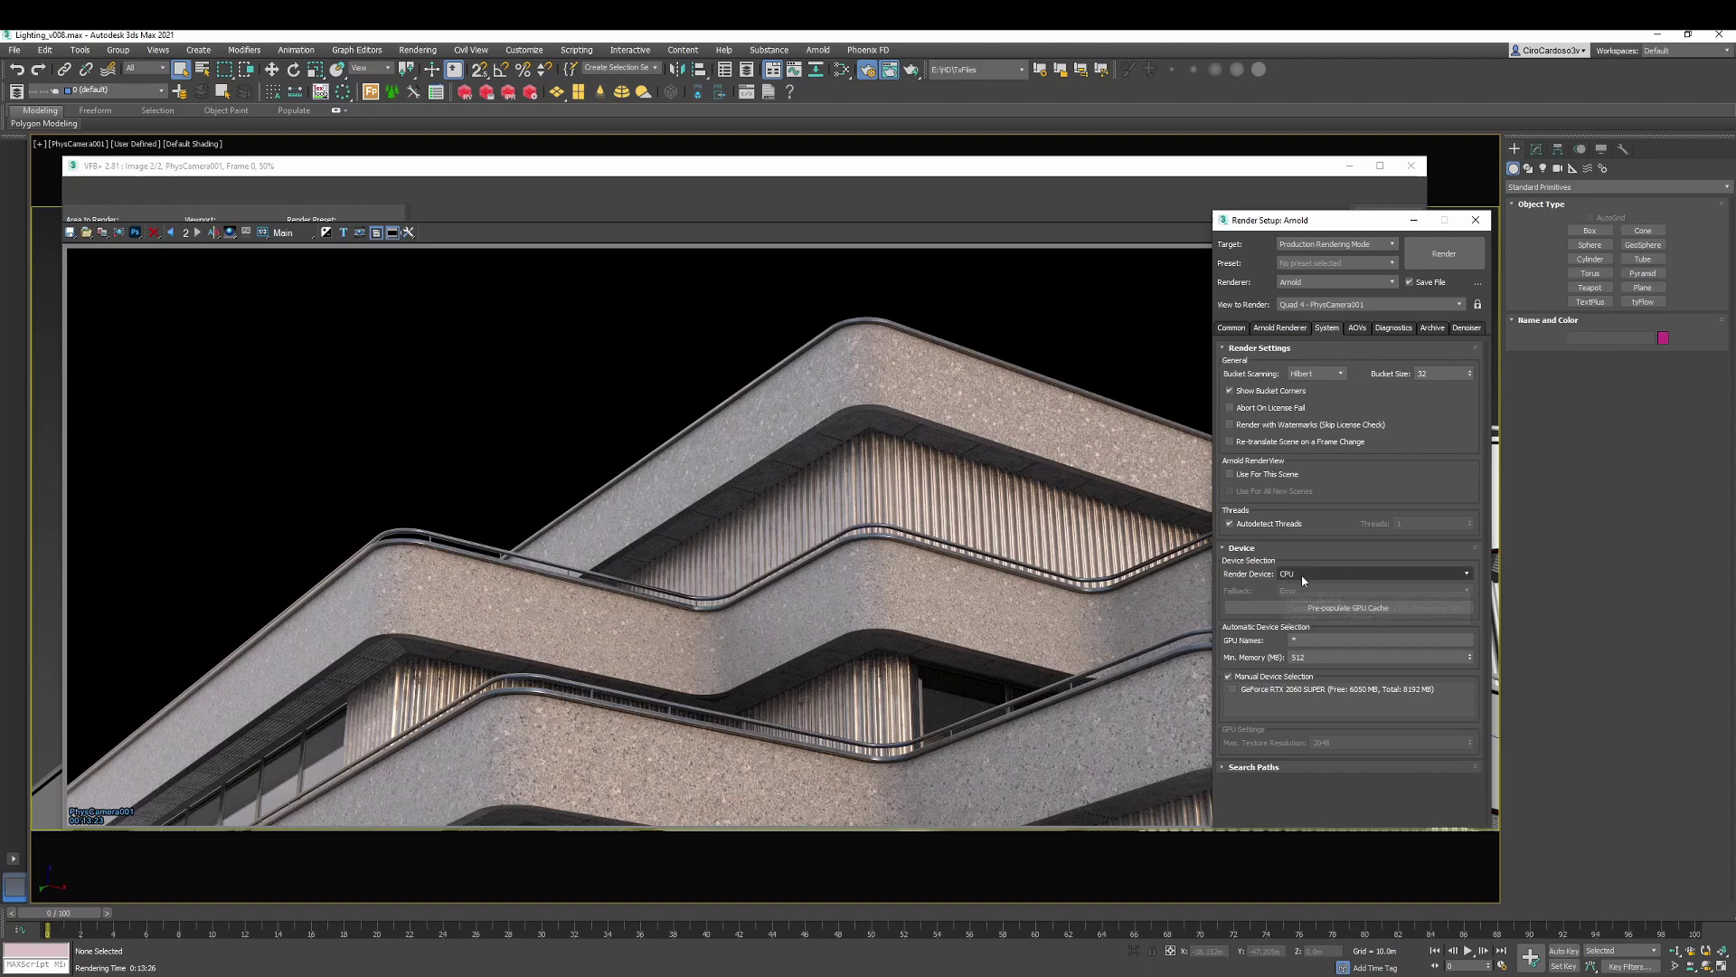
left_click(1300, 573)
left_click(1287, 599)
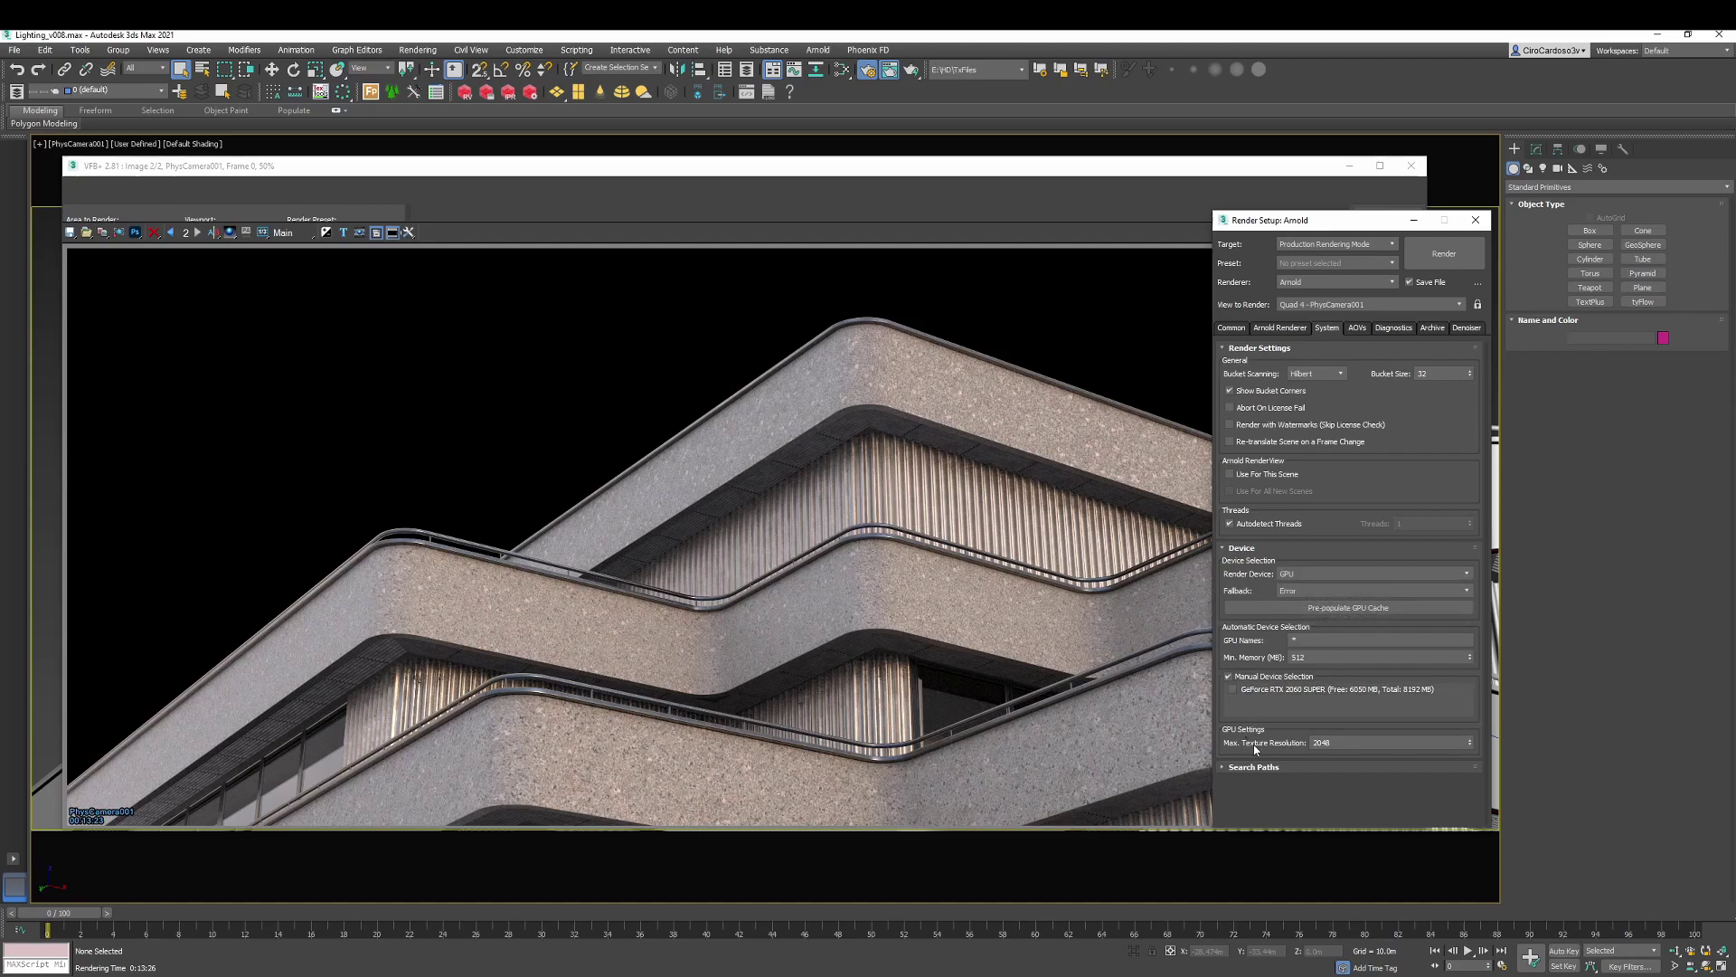
double_click(1361, 743)
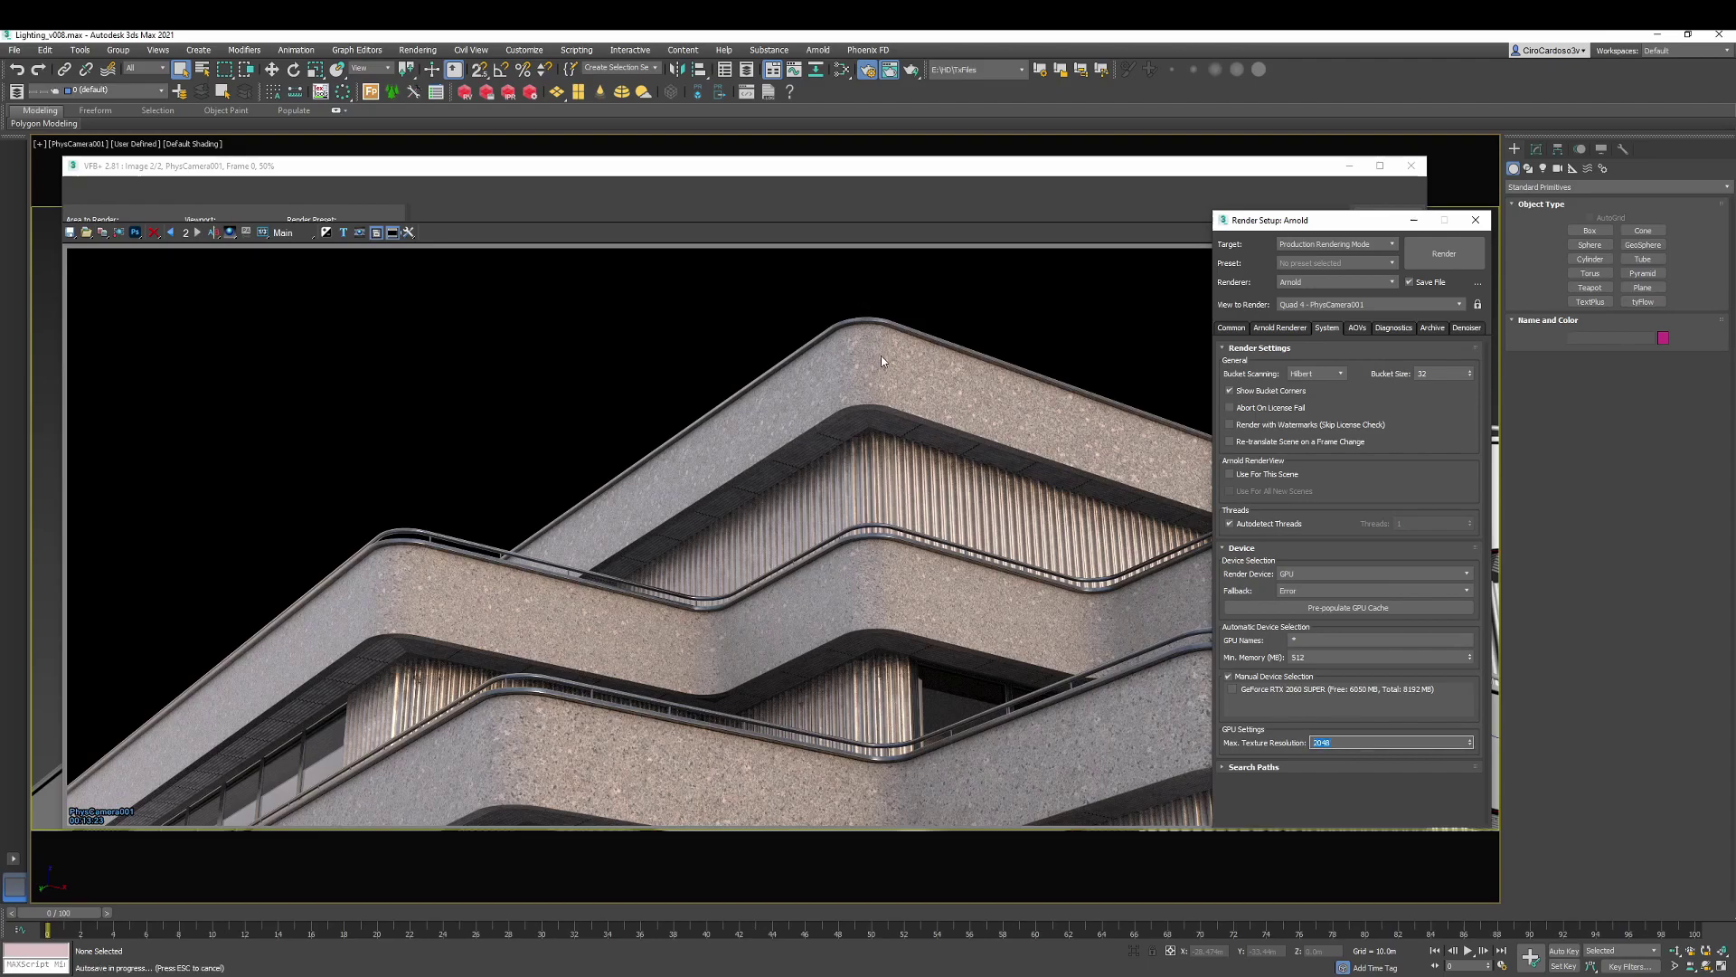
Confirm 2048 as the GPU Max. Texture Resolution.
left_click(1352, 744)
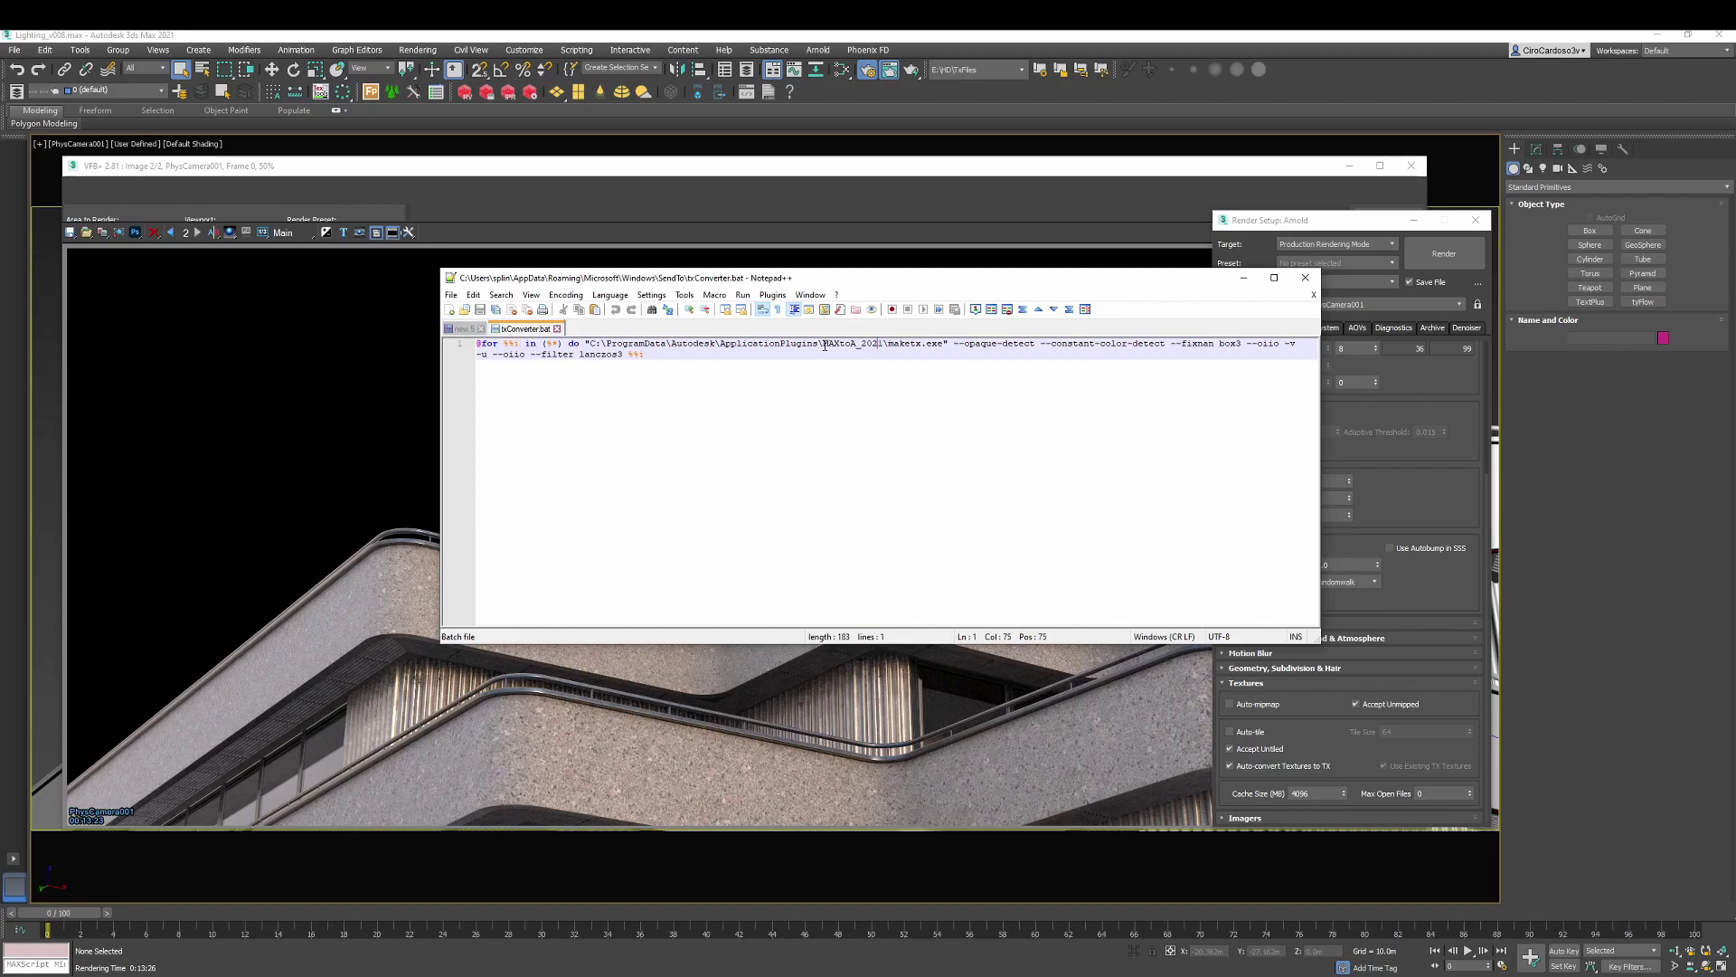
Select MAXtoA_2021 in txConverter.bat's maketx path to point out the plugin version.
left_click_drag(824, 344, 886, 346)
Show txConverter.bat in the SendTo folder window, then minimize that window.
left_click(781, 389)
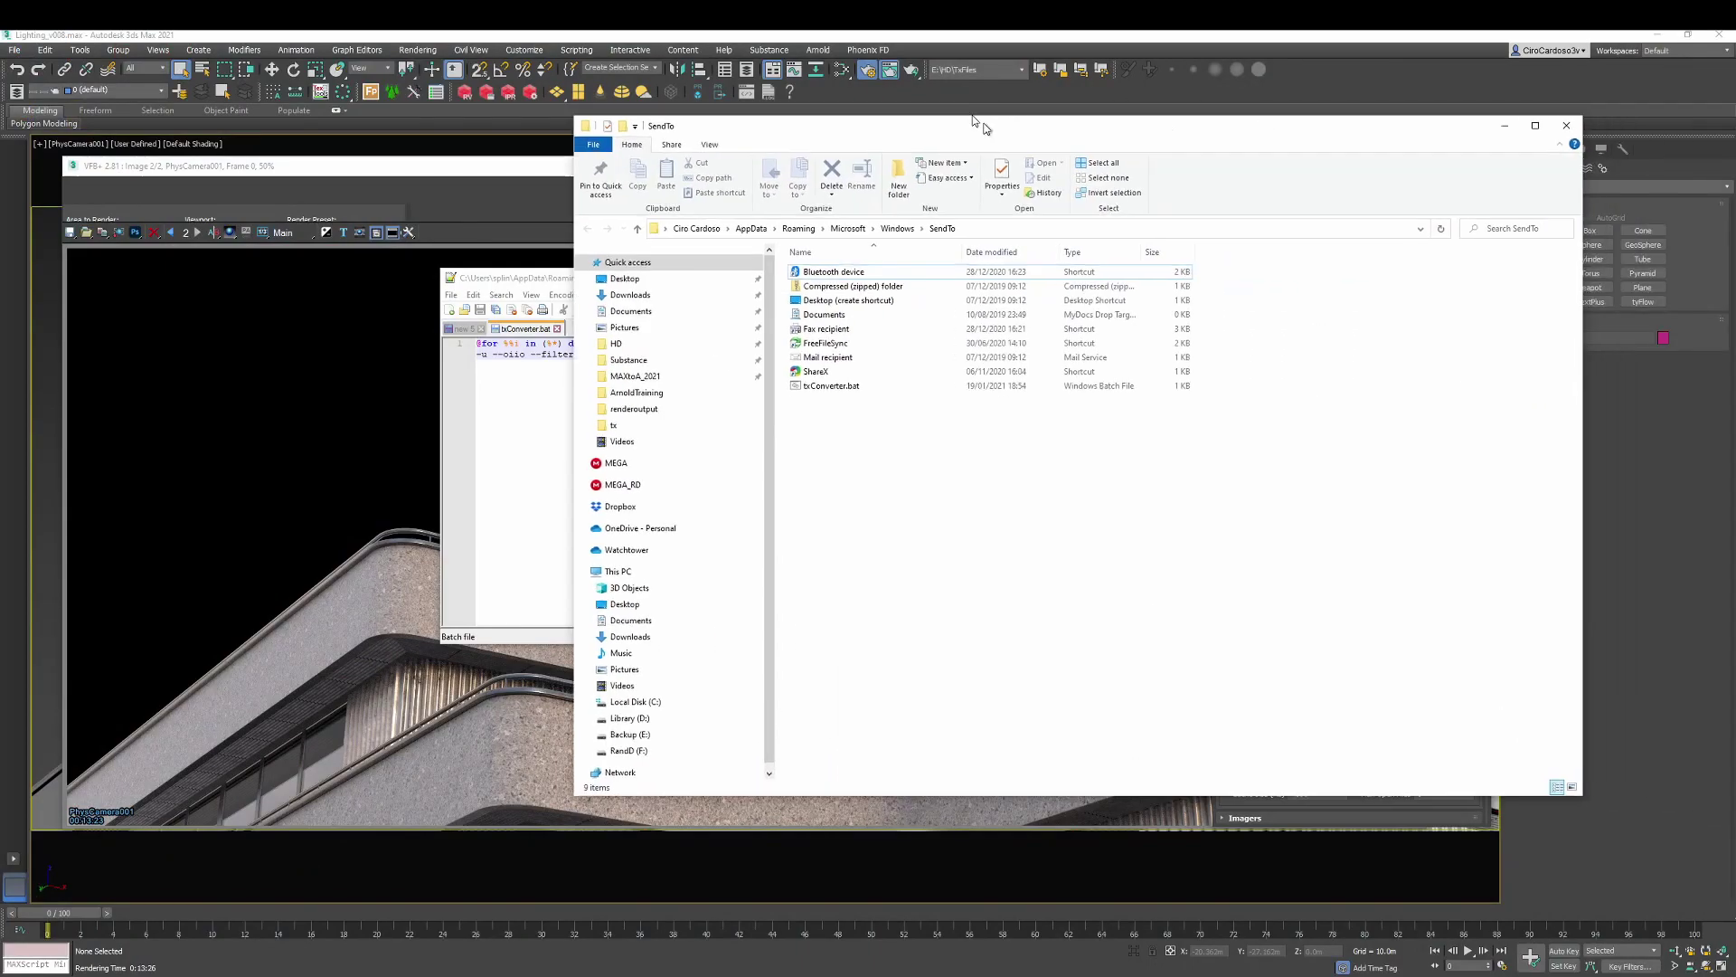
left_click_drag(973, 115, 798, 142)
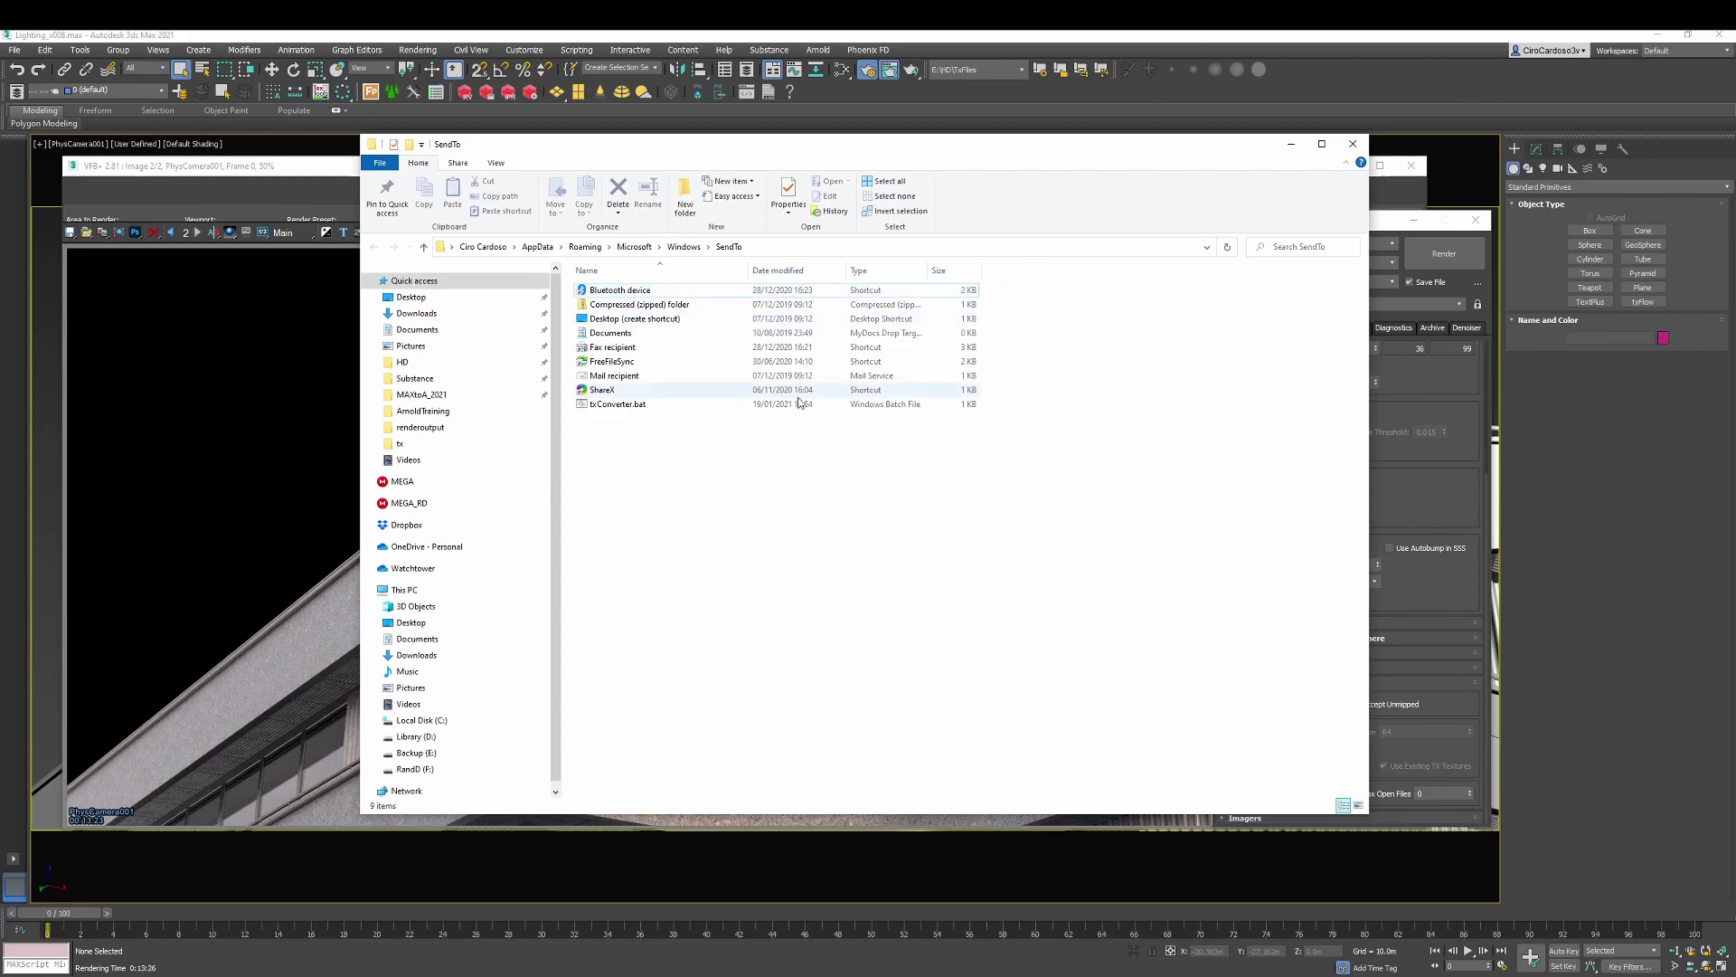
left_click(1291, 144)
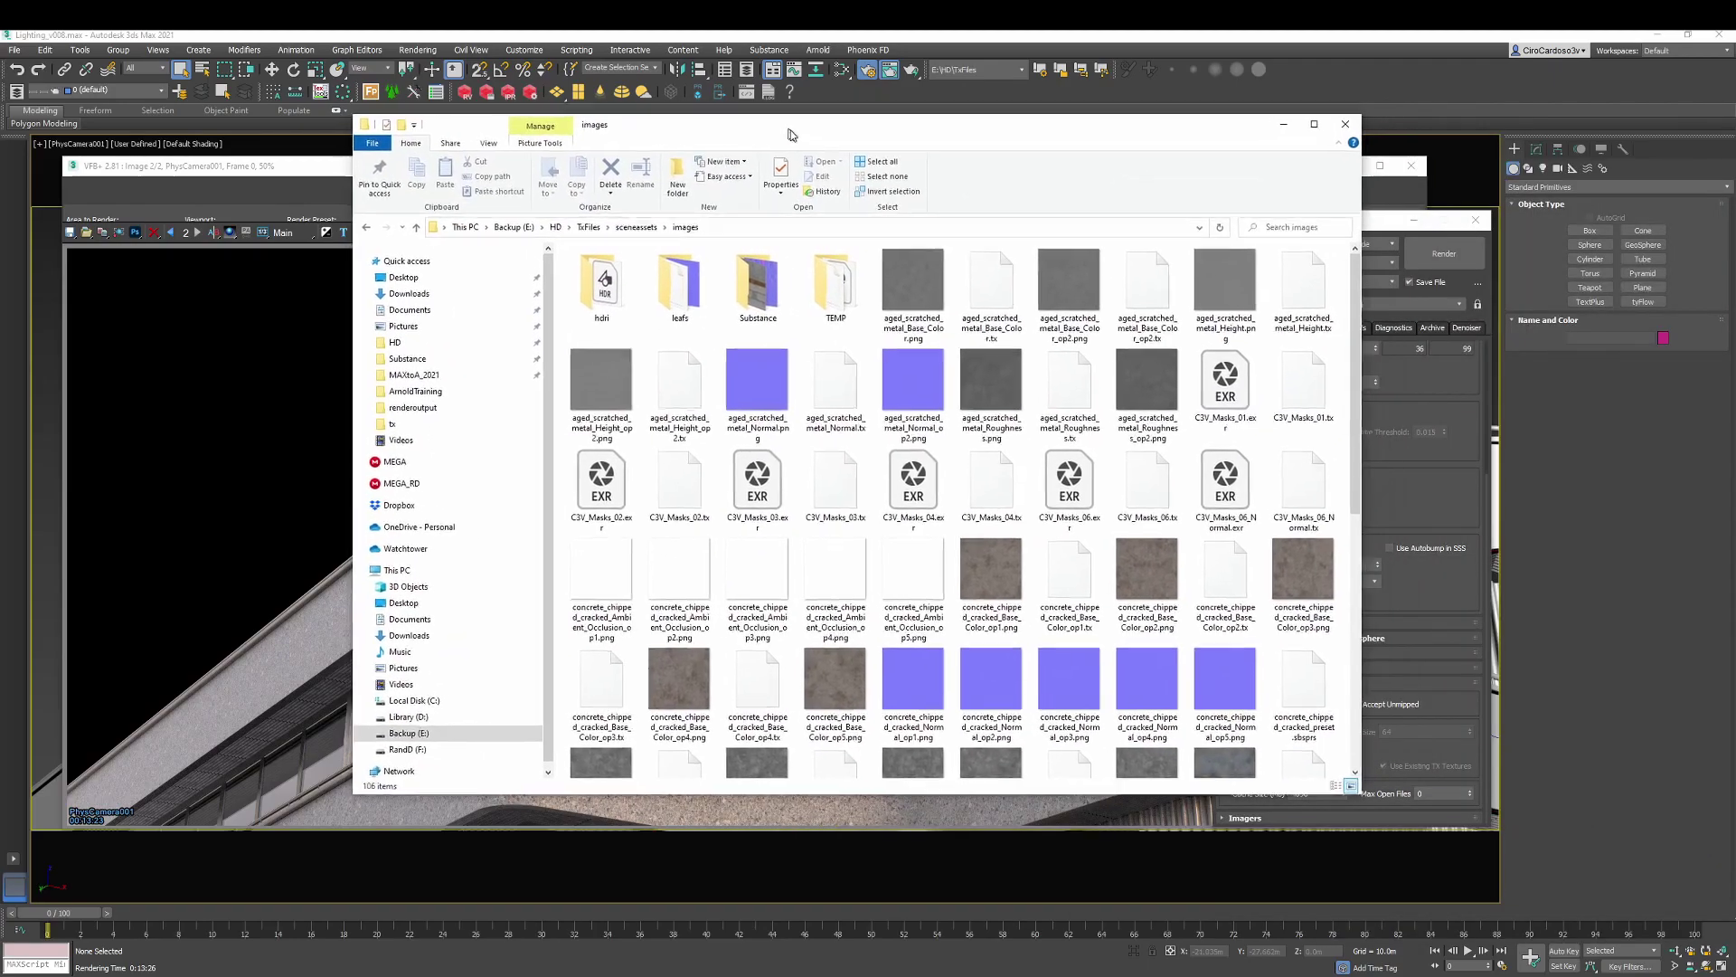
Select the five concrete_chipped_cracked textures, Base_Color_op5 through Normal_op4, and bring up their Send to menu.
left_click_drag(789, 134, 791, 138)
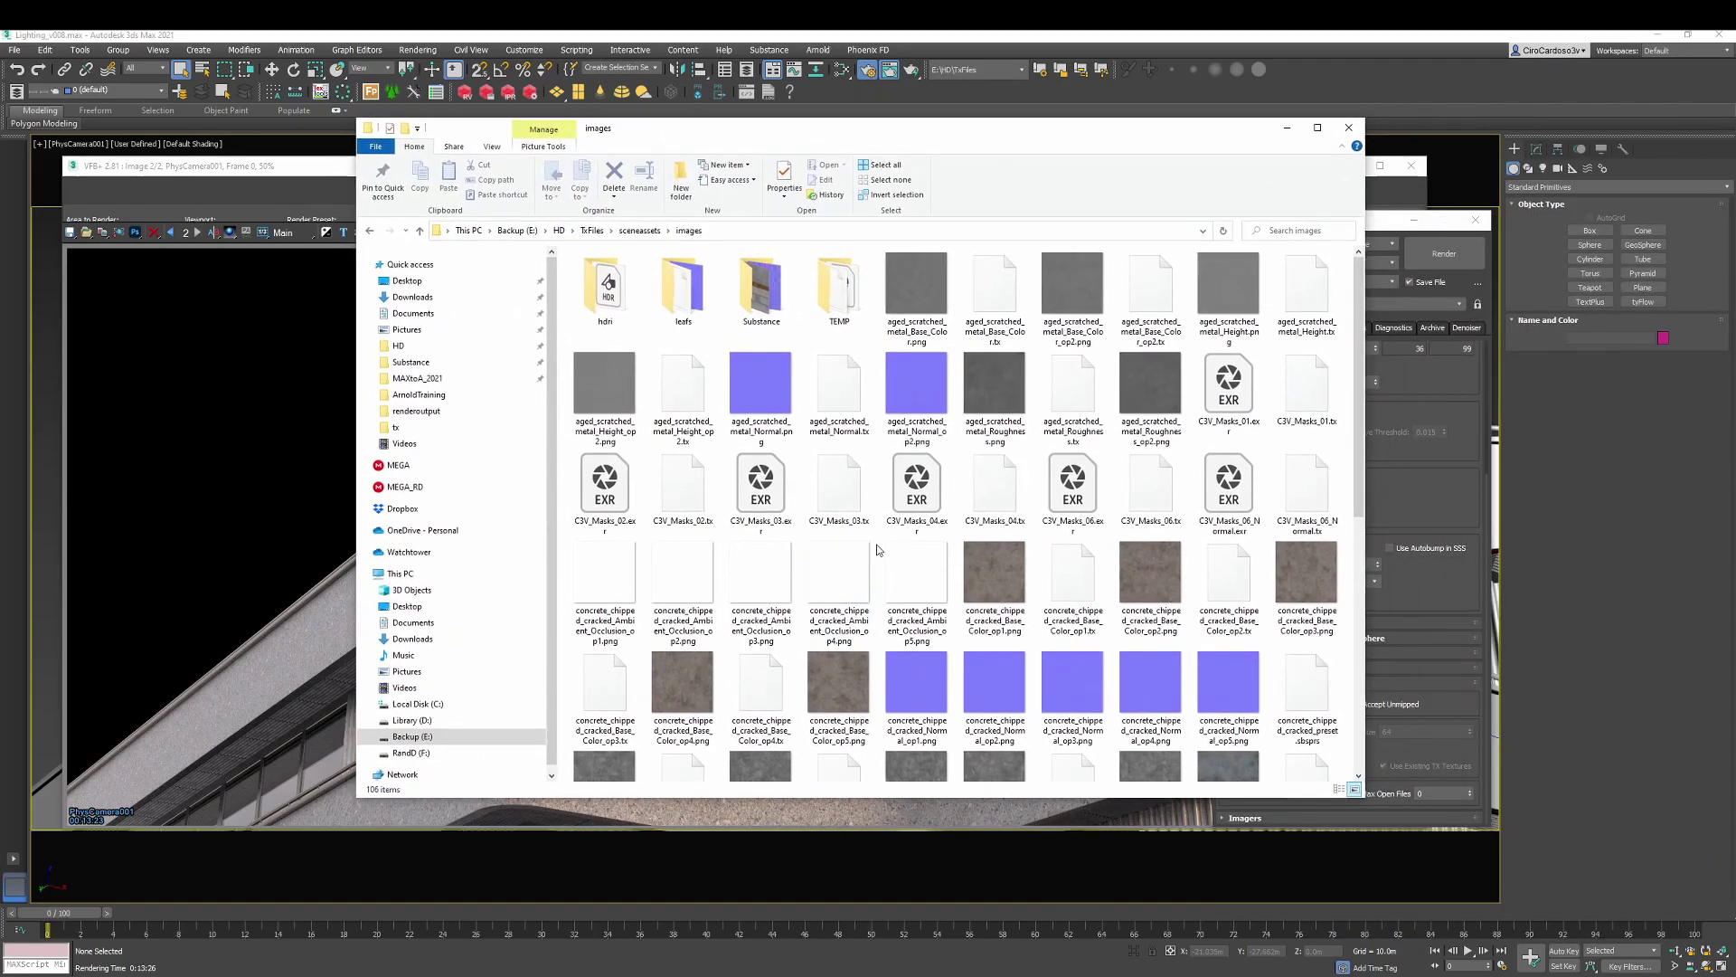
scroll(904, 588, "down", 3)
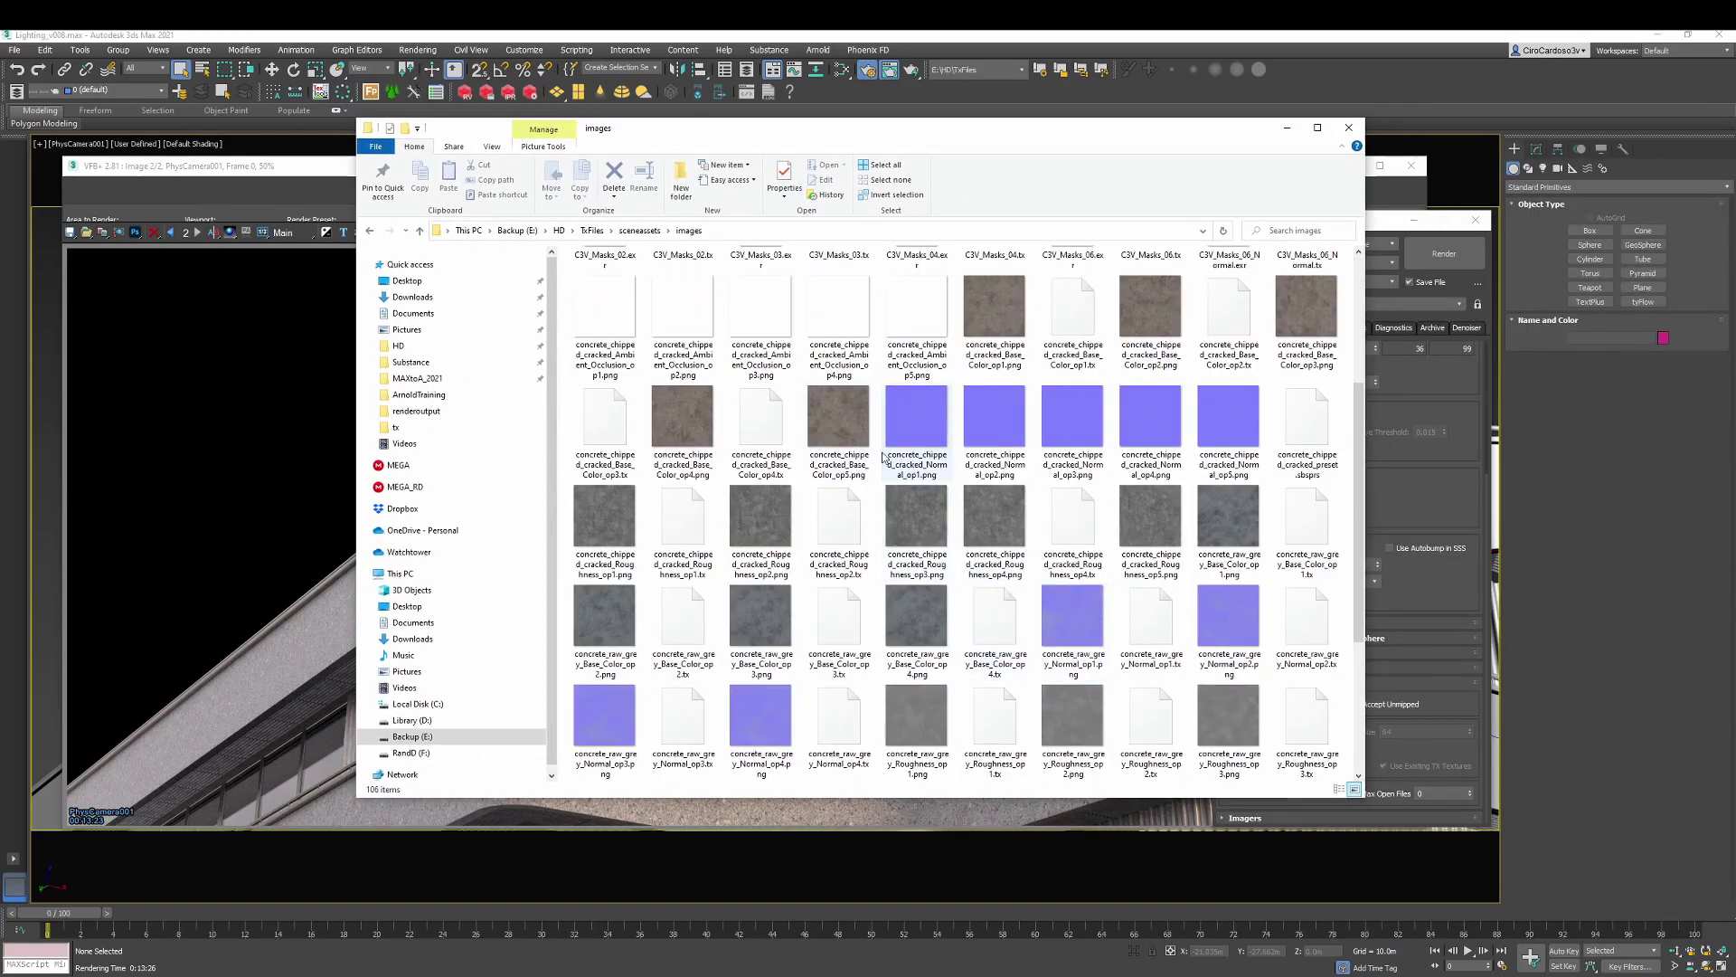
left_click(840, 444)
left_click(1164, 424, "shift")
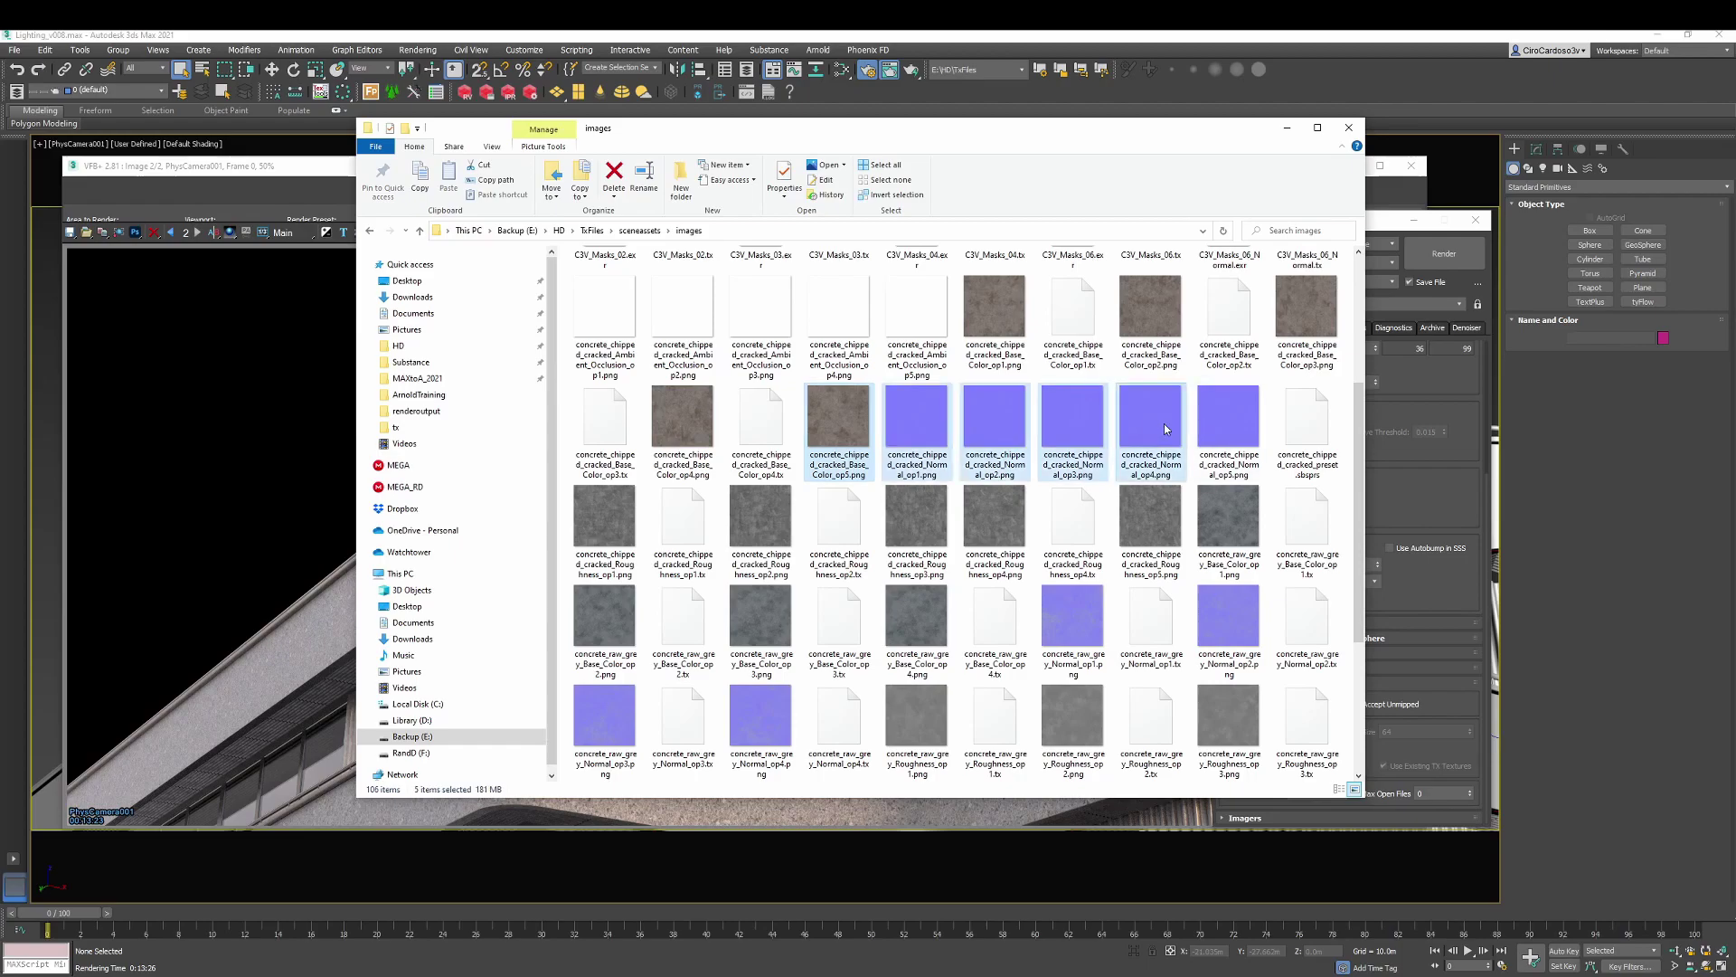
right_click(1087, 404)
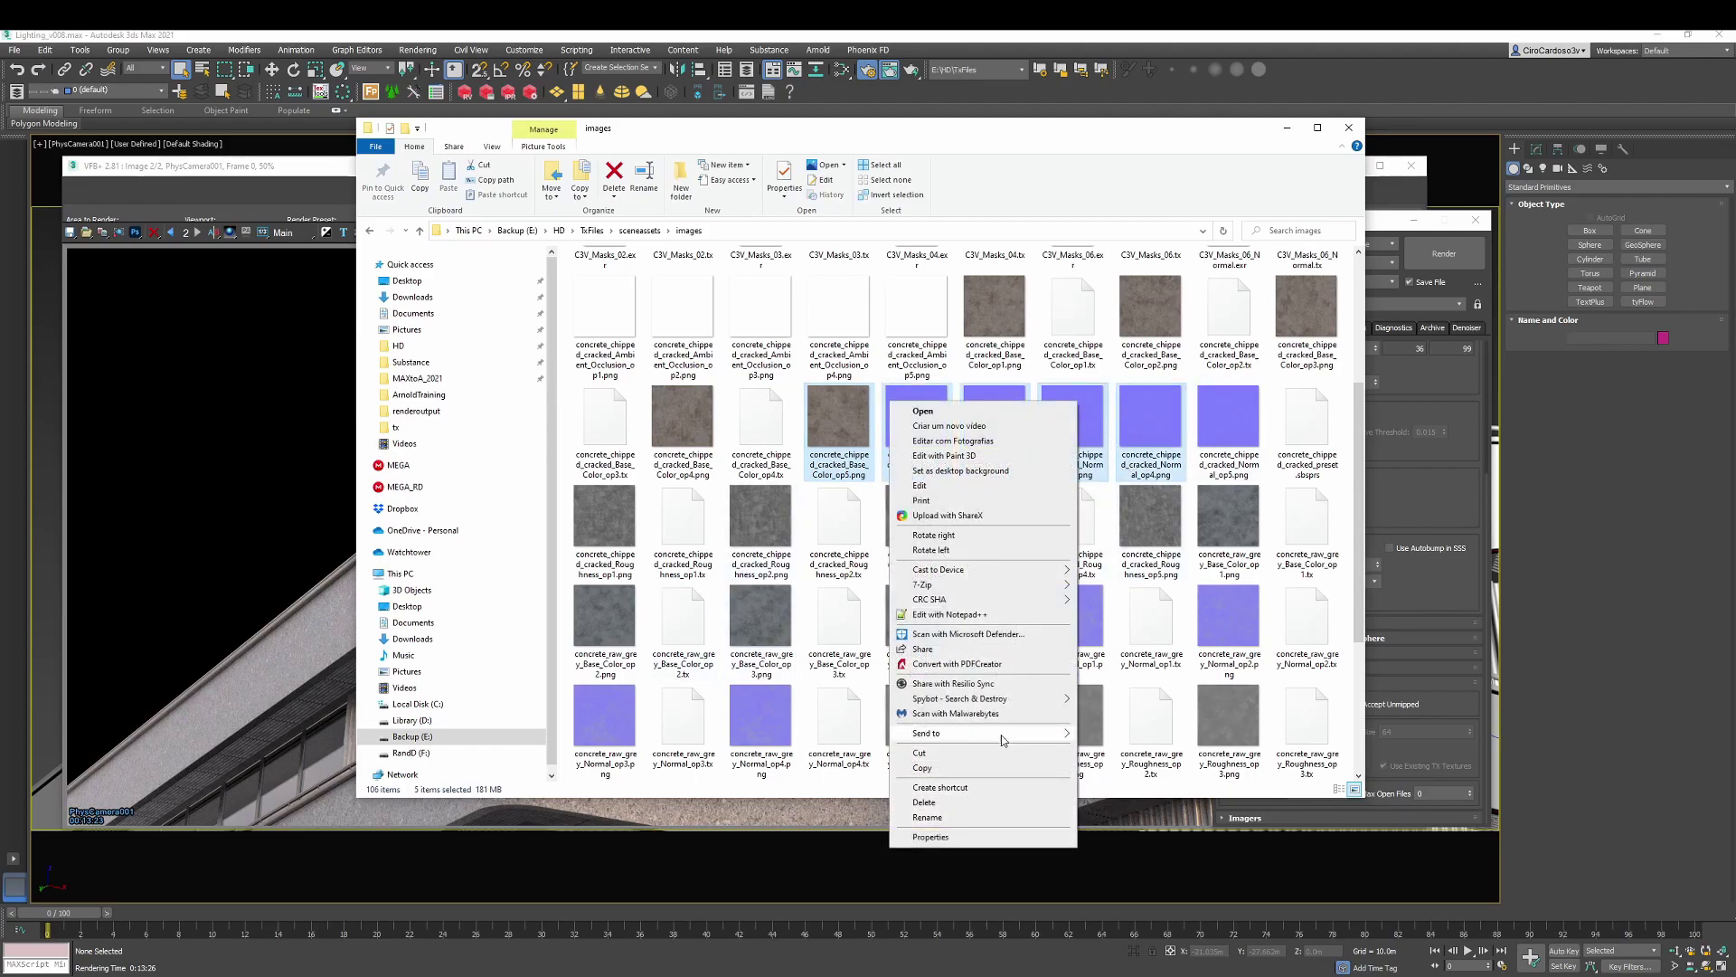
mouse_move(1004, 736)
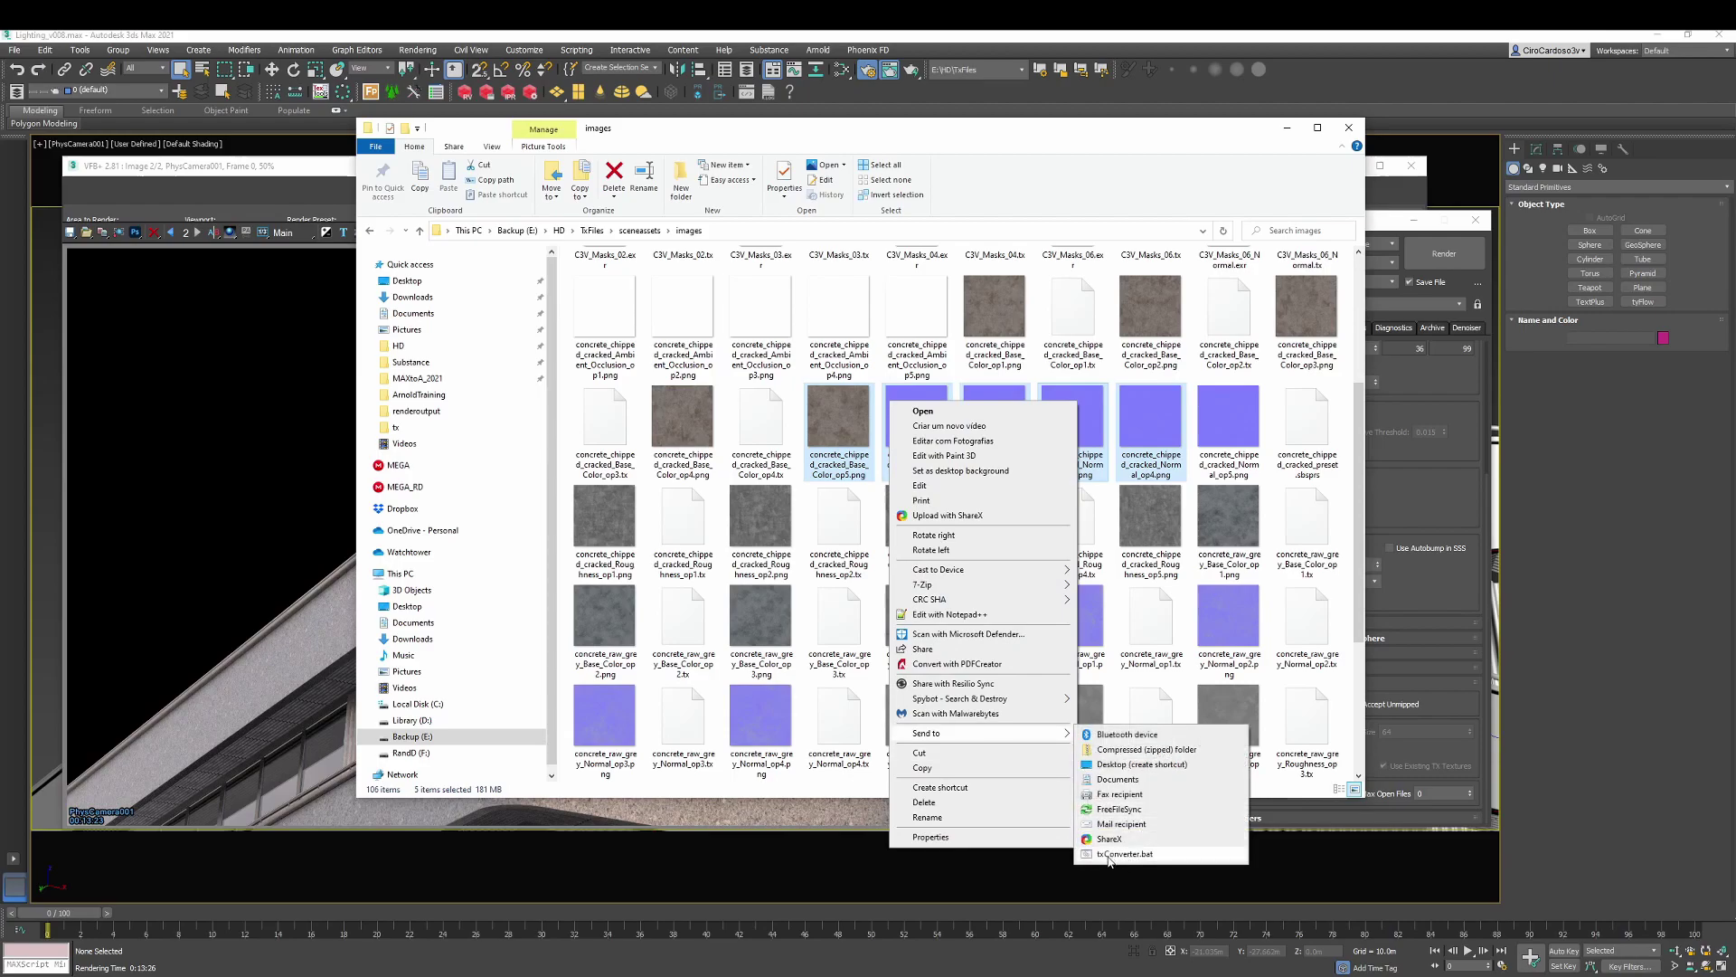
Send the textures to txConverter.bat and move the maketx console aside while it writes the .tx files.
left_click(1138, 860)
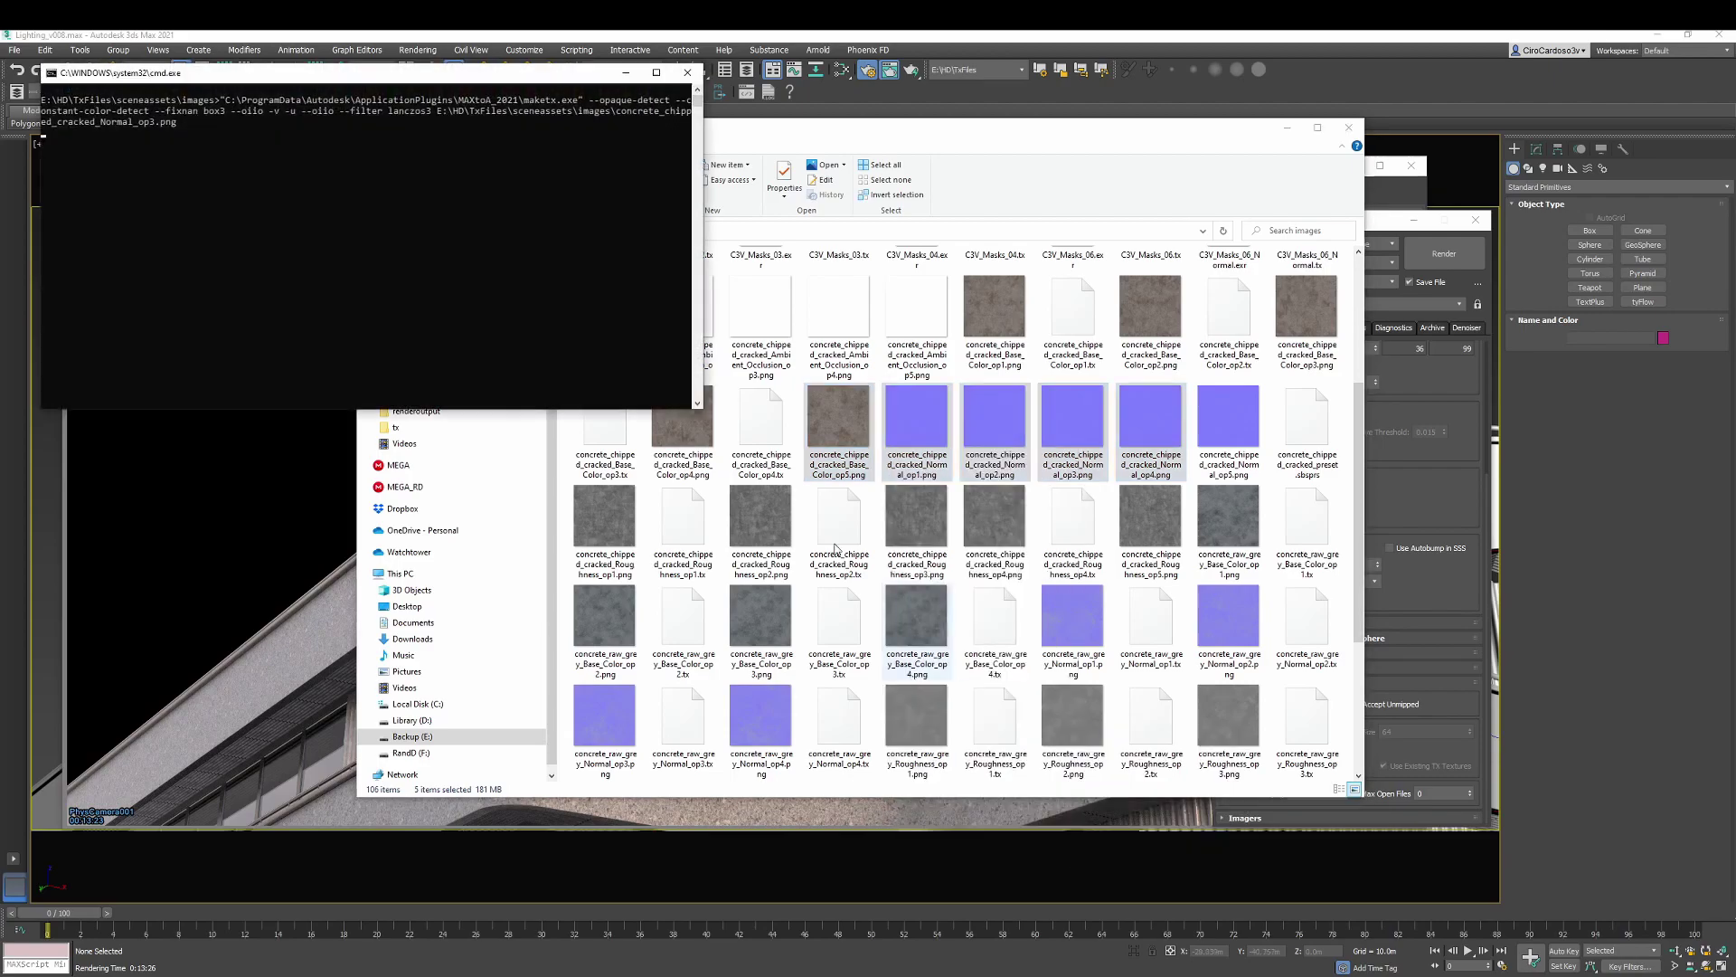
left_click_drag(532, 74, 617, 243)
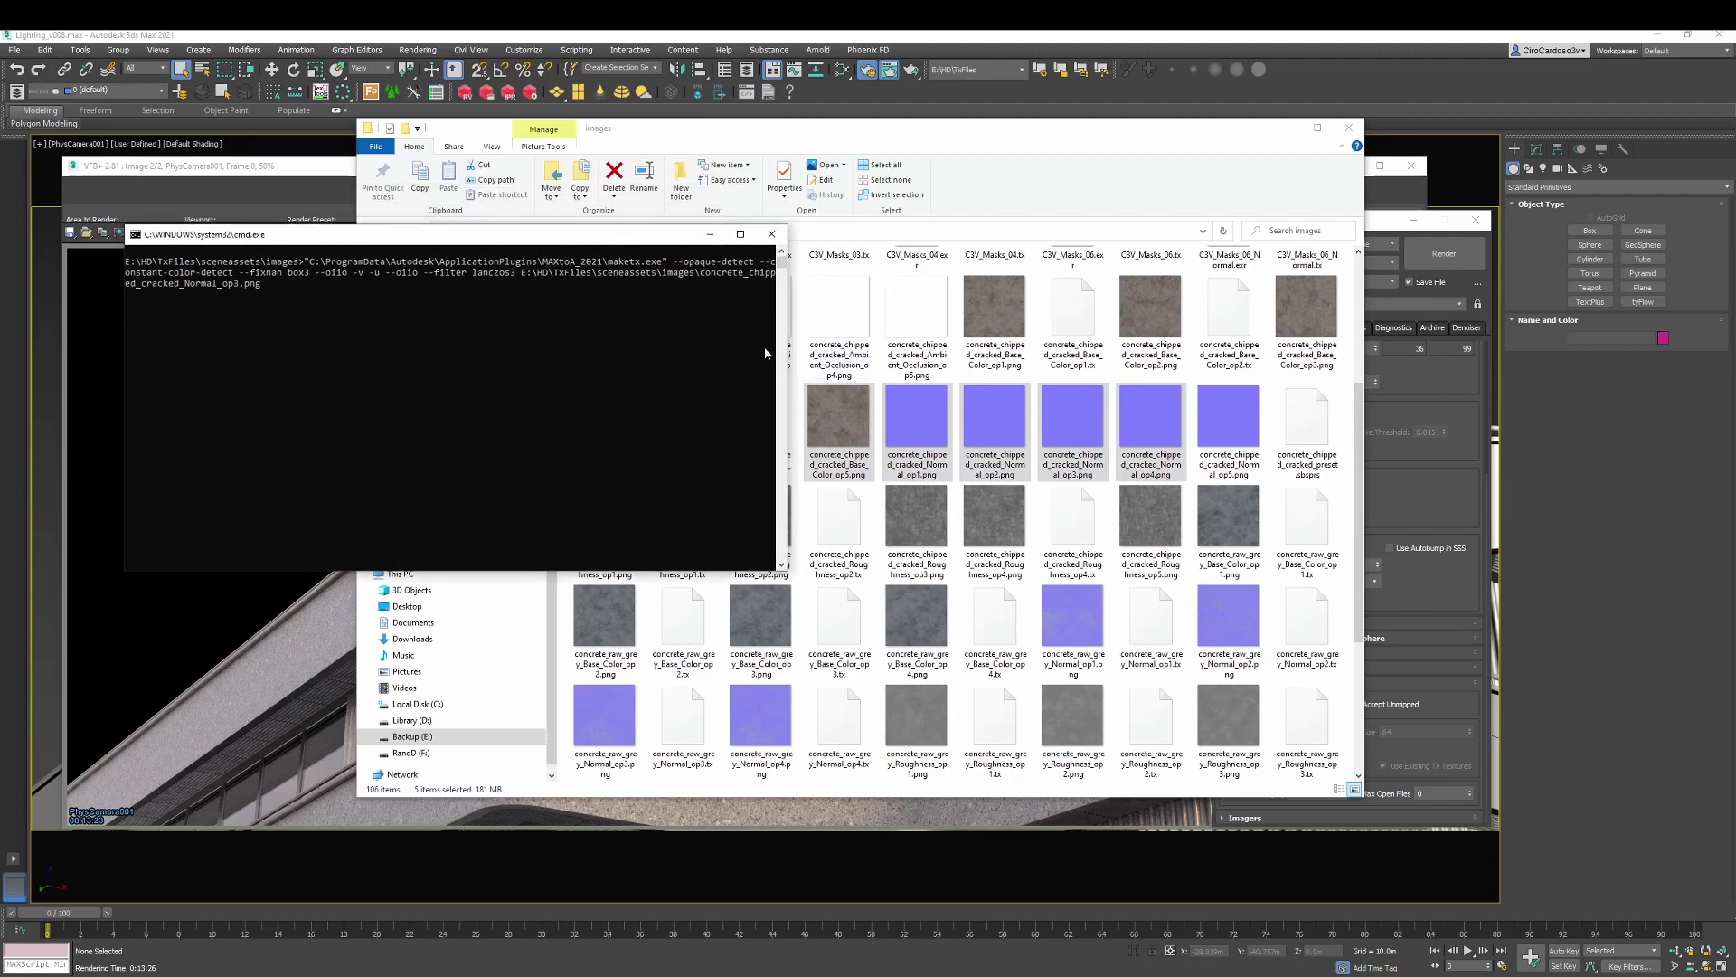